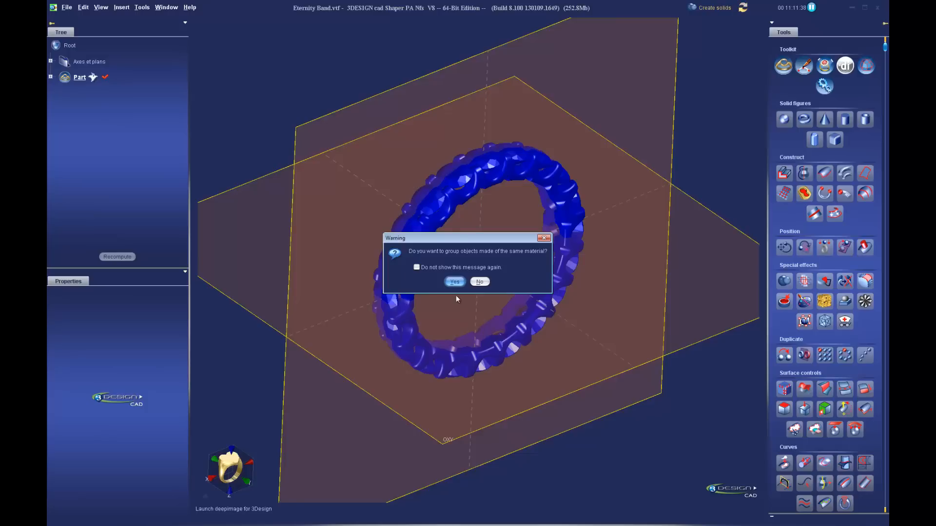
Step: Open the ring in deepimage For 3Design with objects of the same material grouped, and switch to the Full layout
click(454, 283)
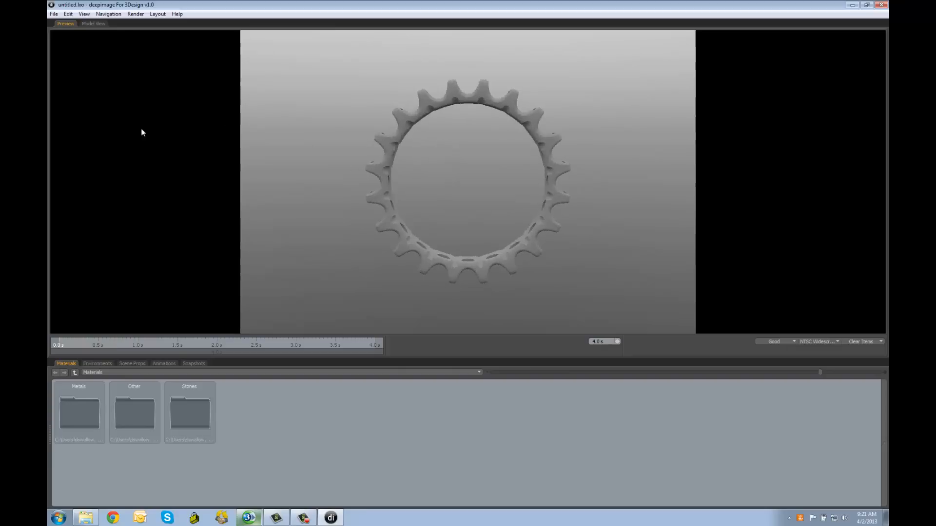
click(155, 15)
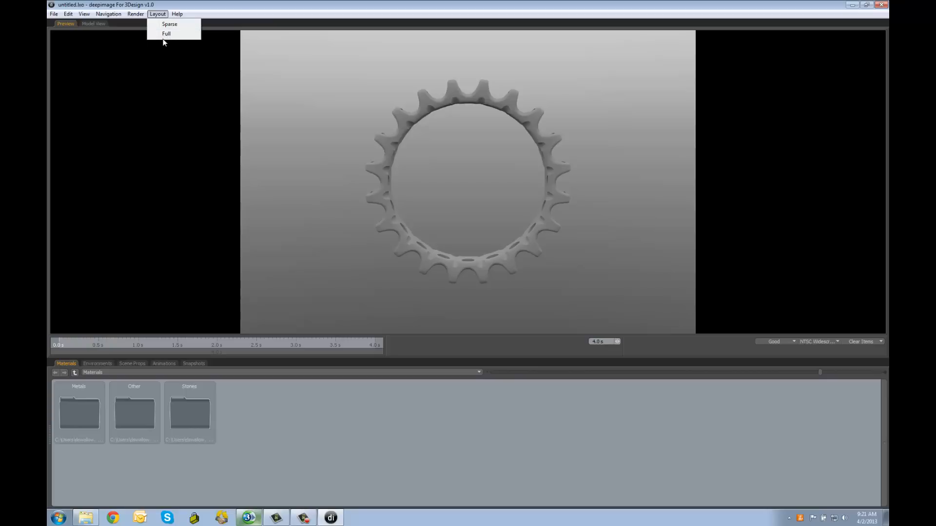
click(166, 35)
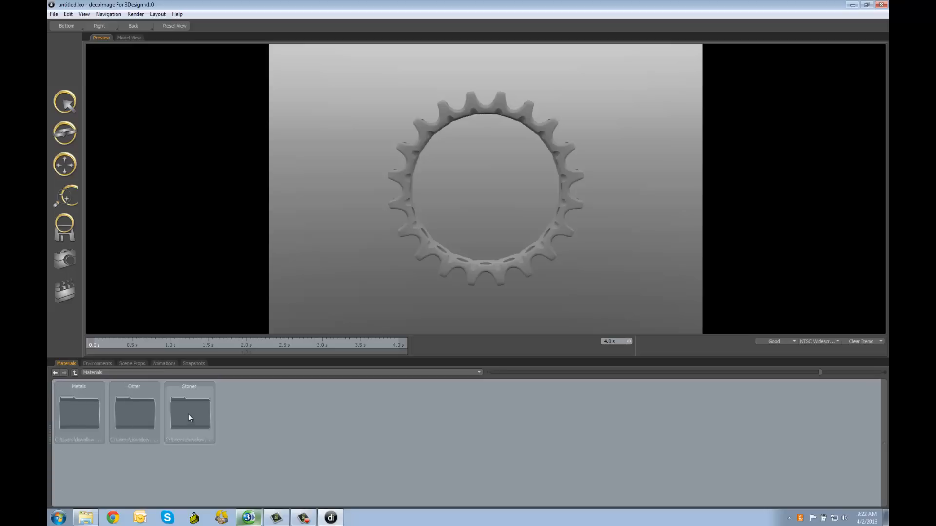
Step: Open the Metals materials folder and widen the browser's side area to show the directory tree
double_click(90, 404)
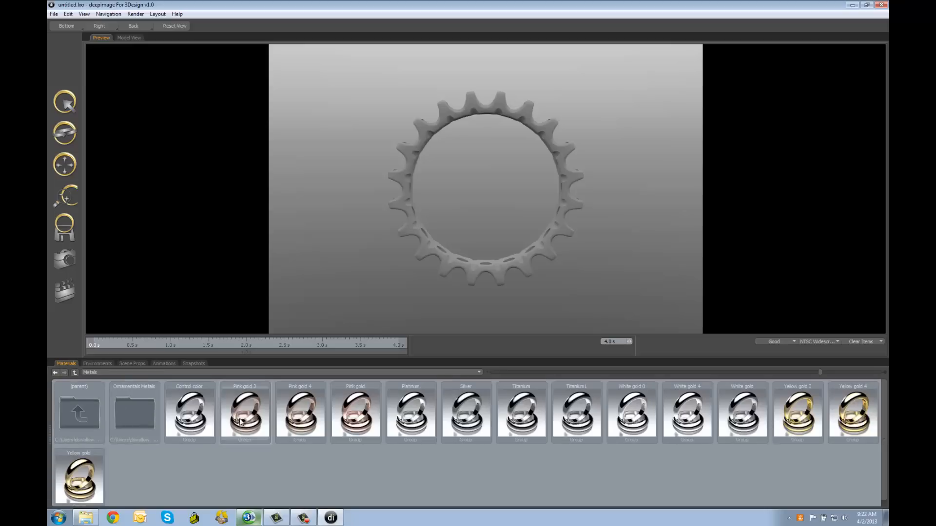
double_click(134, 409)
double_click(85, 413)
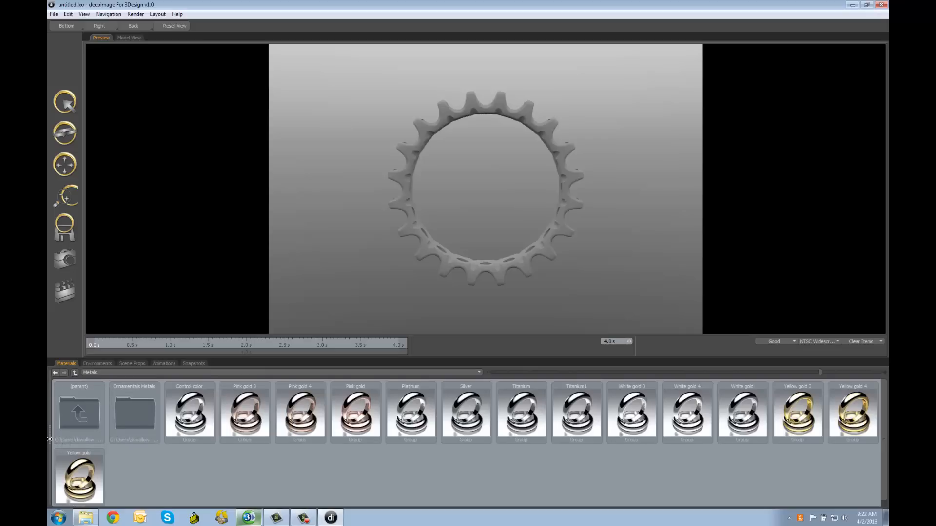
drag(117, 437, 194, 440)
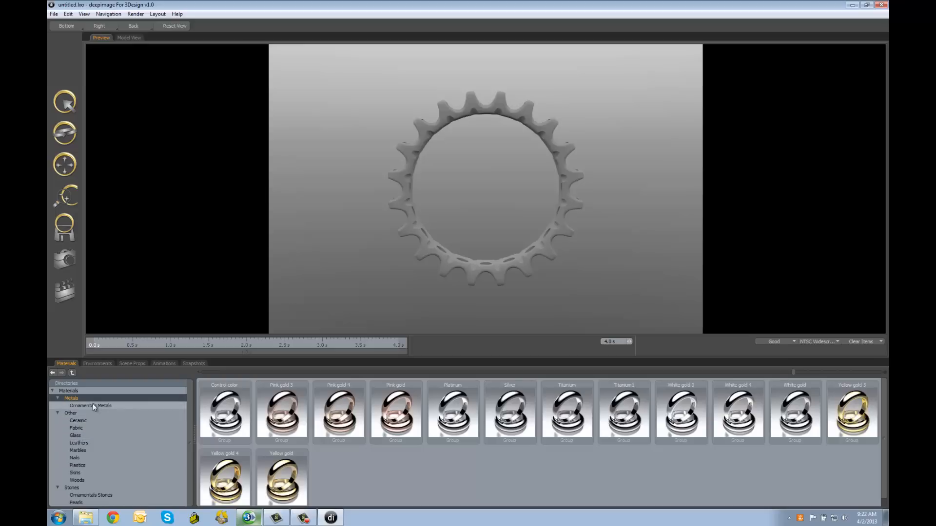
Step: Browse the material categories such as Plastics and Fabric, and return to Metals with smaller thumbnails that fit in one row
click(80, 406)
click(83, 421)
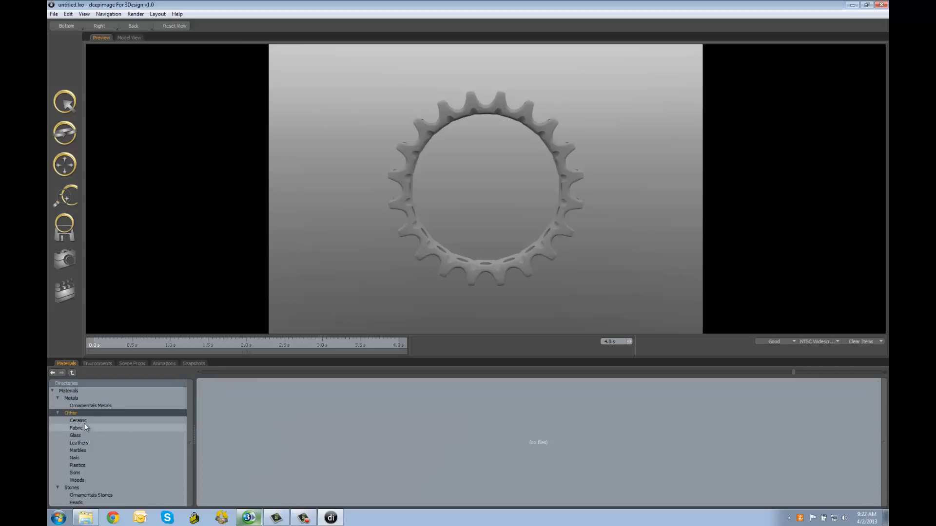
click(83, 436)
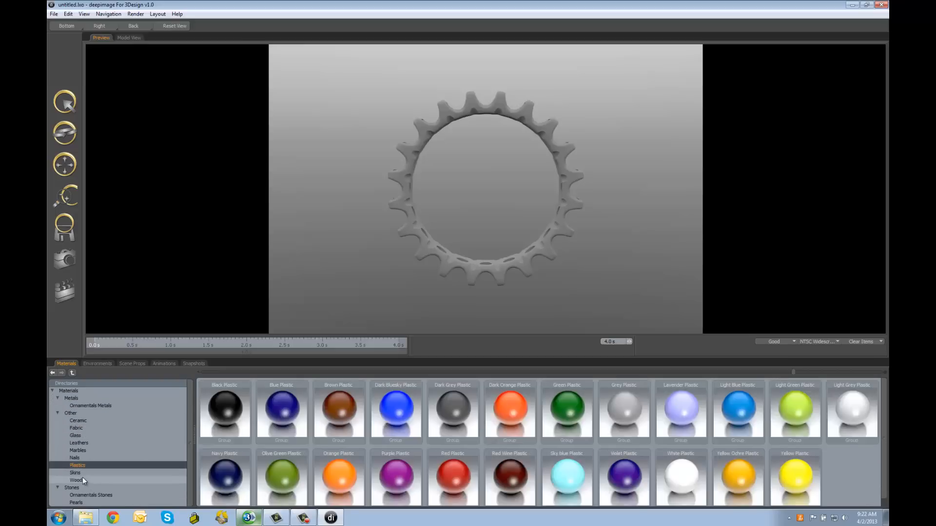
click(83, 473)
click(93, 495)
click(77, 428)
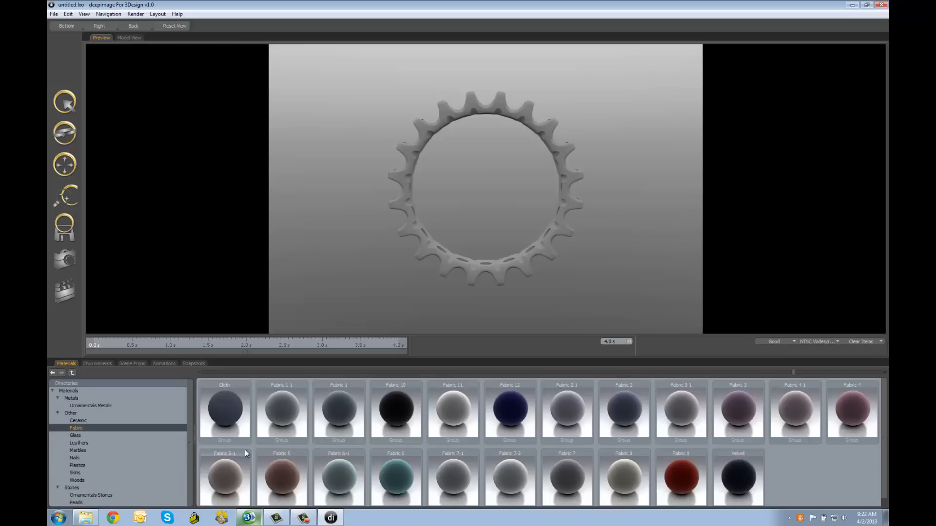
click(73, 398)
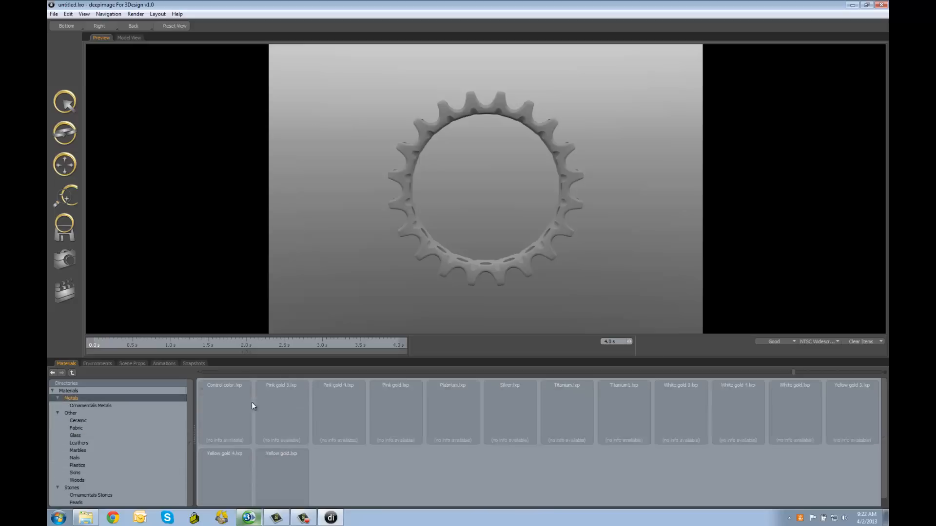
drag(794, 372, 762, 401)
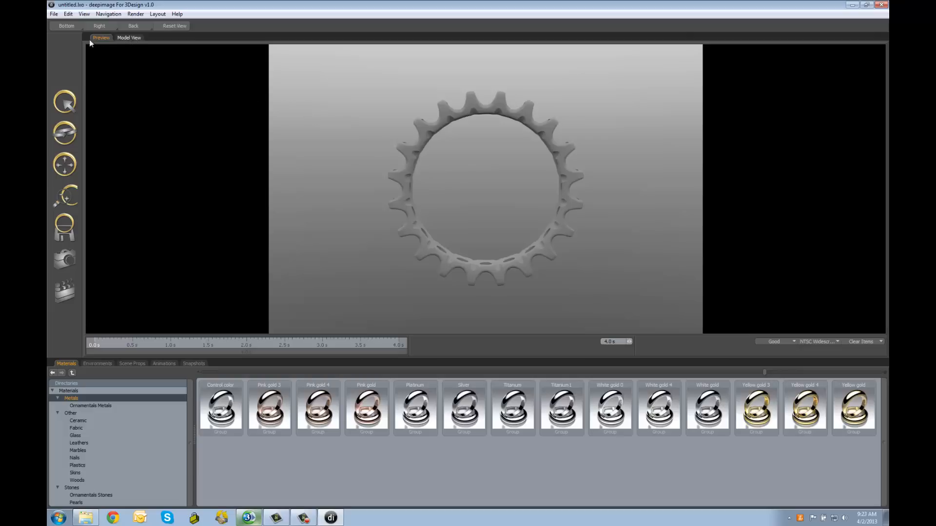
Step: Orbit and zoom the ring in the model view to a tilted three-quarter angle, and return to the rendered preview
click(128, 38)
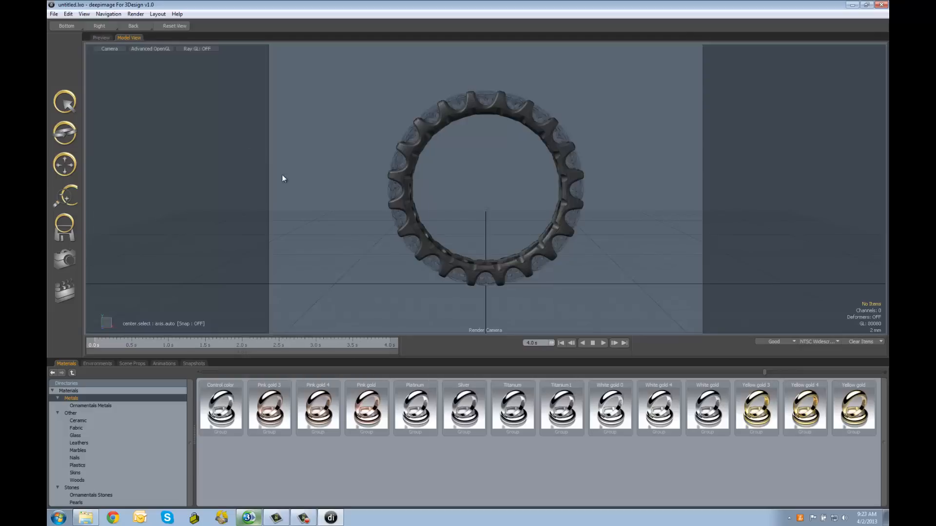
middle_drag(498, 101, 682, 283)
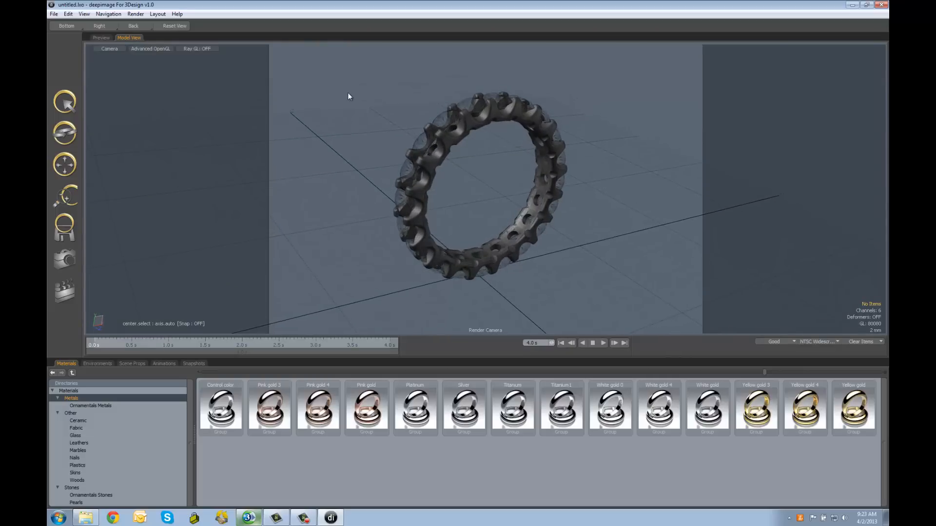
middle_drag(495, 158, 481, 228)
scroll(481, 230, up, 3)
scroll(482, 230, down, 6)
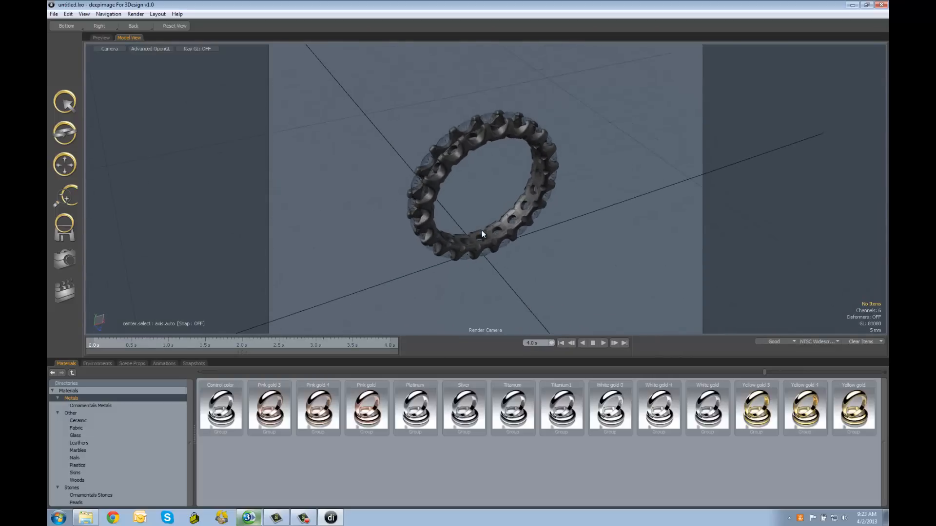
scroll(470, 198, up, 3)
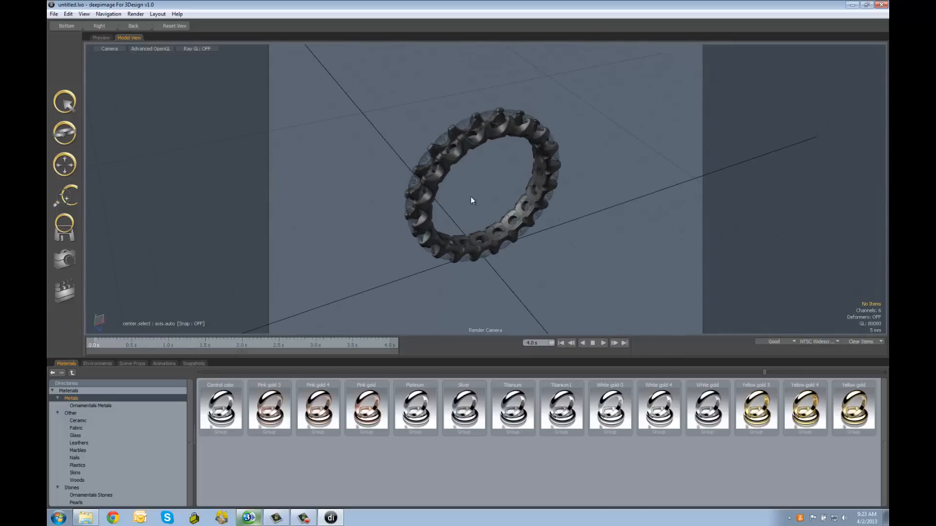
click(101, 38)
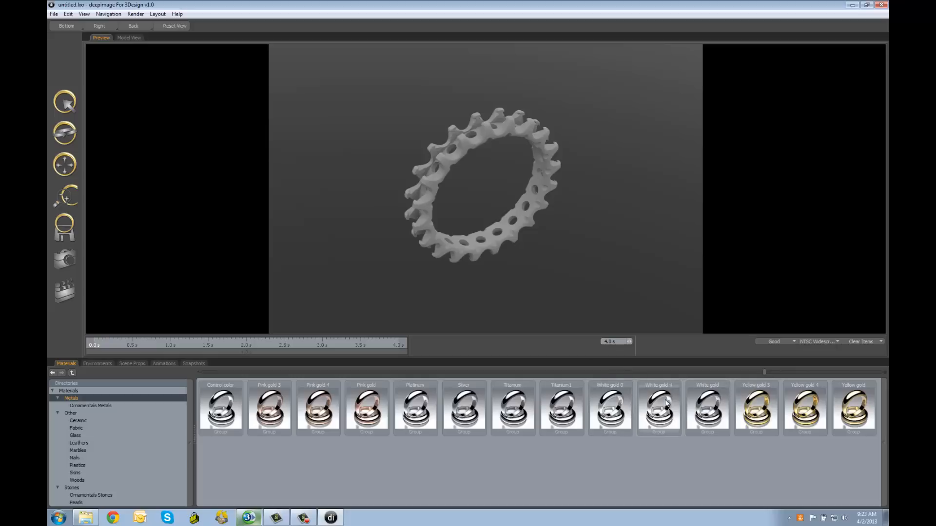
Step: Apply the White gold 4 material to the ring's metal and the Diamond 1-1 material to its stones
drag(665, 405, 427, 207)
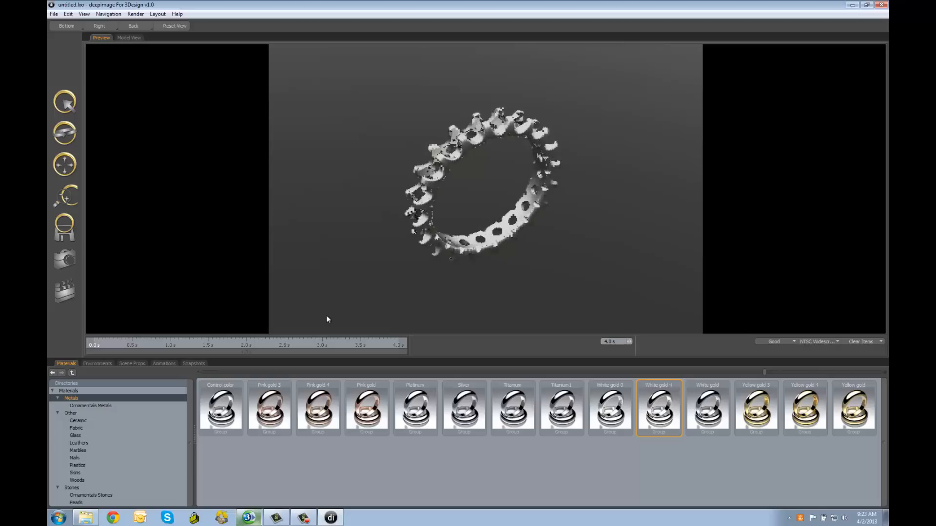
click(74, 487)
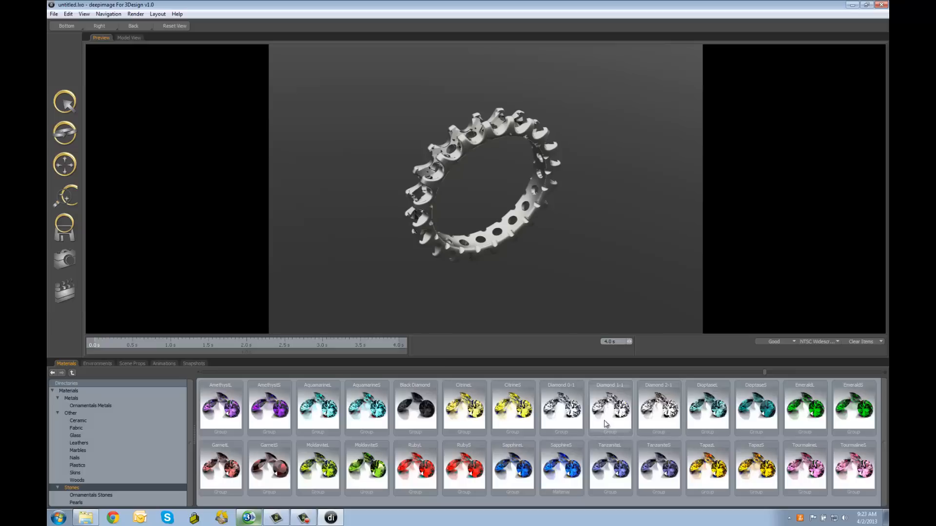
drag(615, 416, 446, 144)
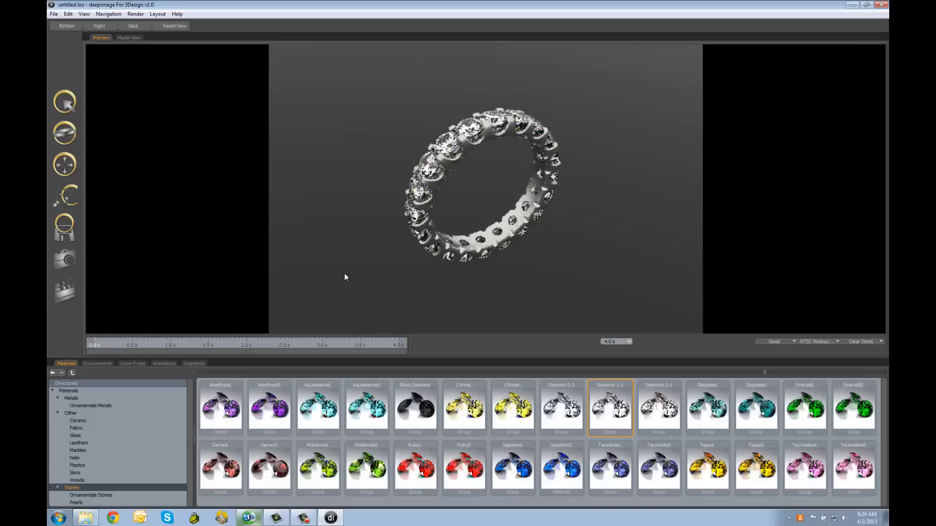
Step: Apply the New Standard 103 environment and add the Ringbox Open 01 scene prop to hold the ring
click(96, 364)
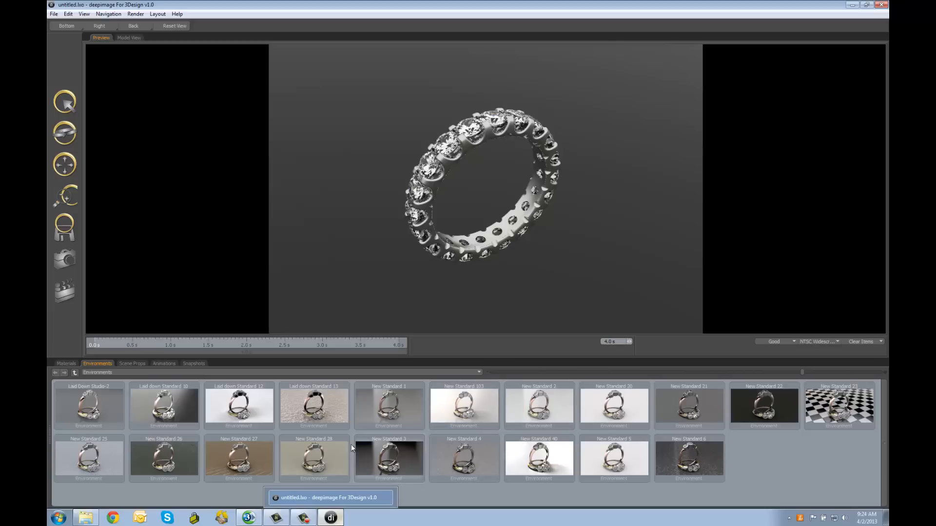
double_click(470, 402)
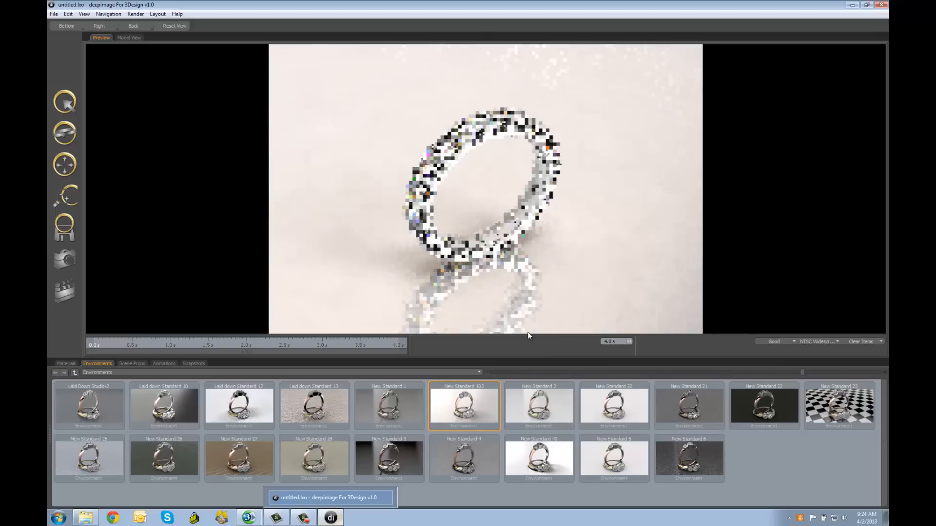
click(132, 364)
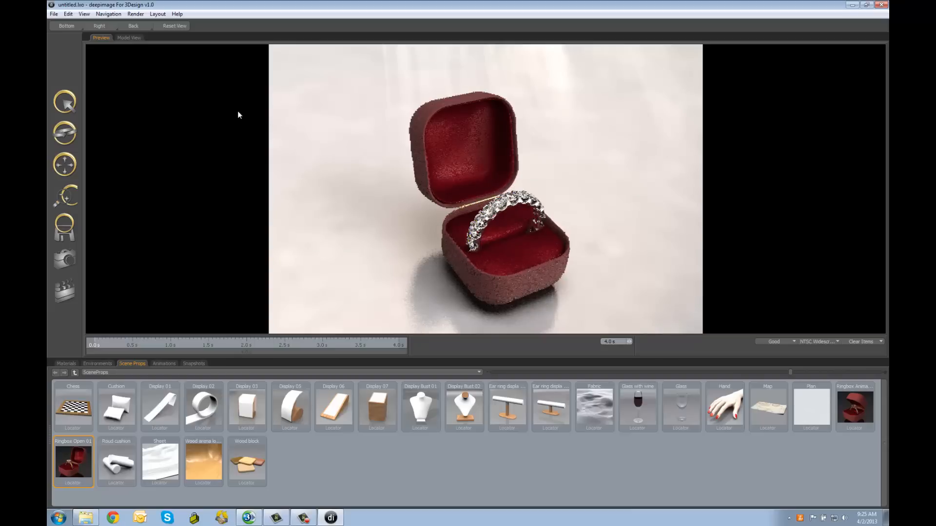
Step: Try to reposition the ring inside the open ring box in the model view, and check the rendered preview
click(129, 39)
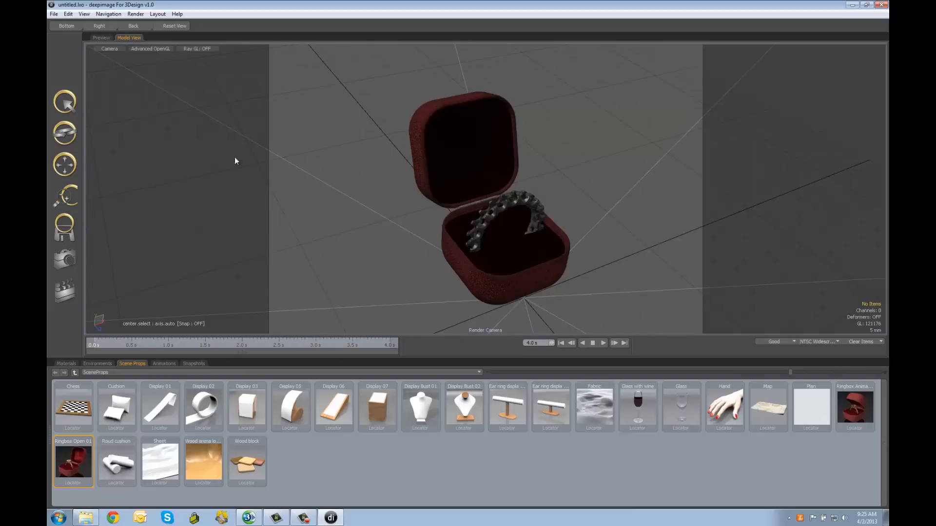
right_click(501, 209)
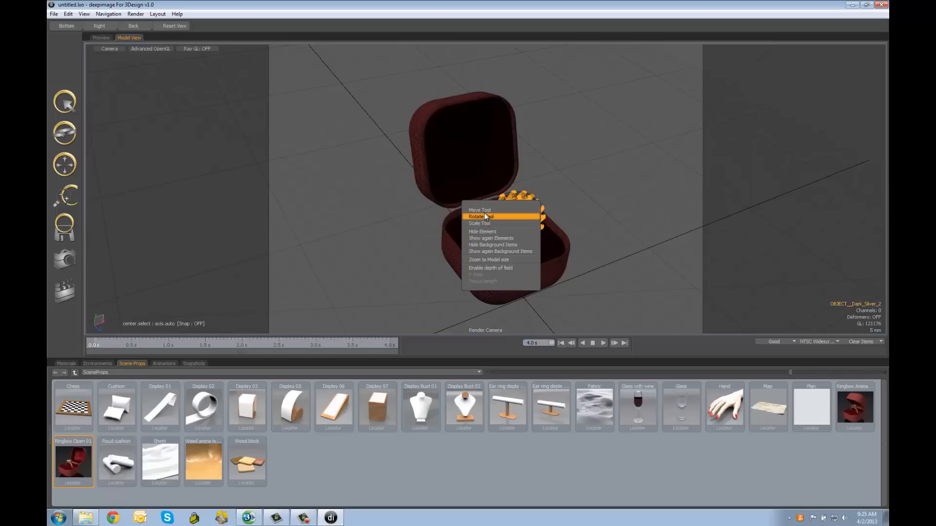
click(485, 216)
drag(511, 222, 564, 240)
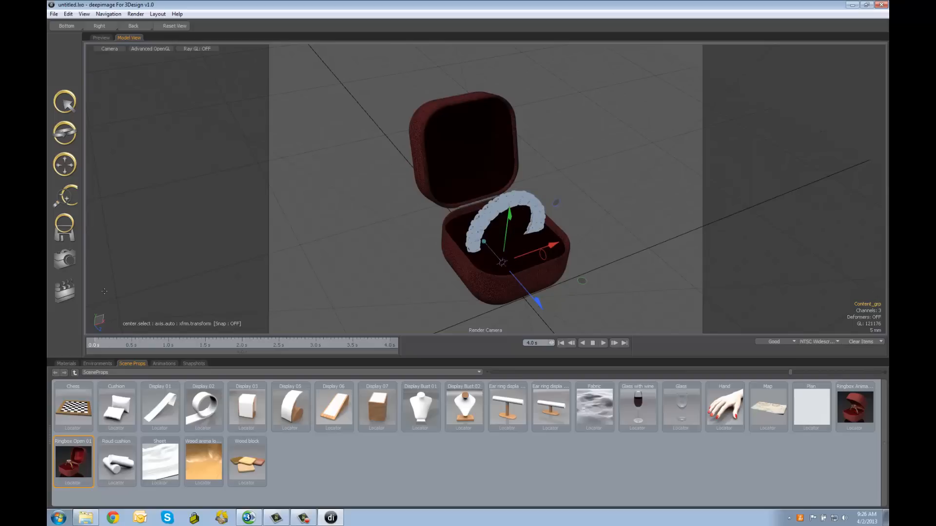
click(102, 38)
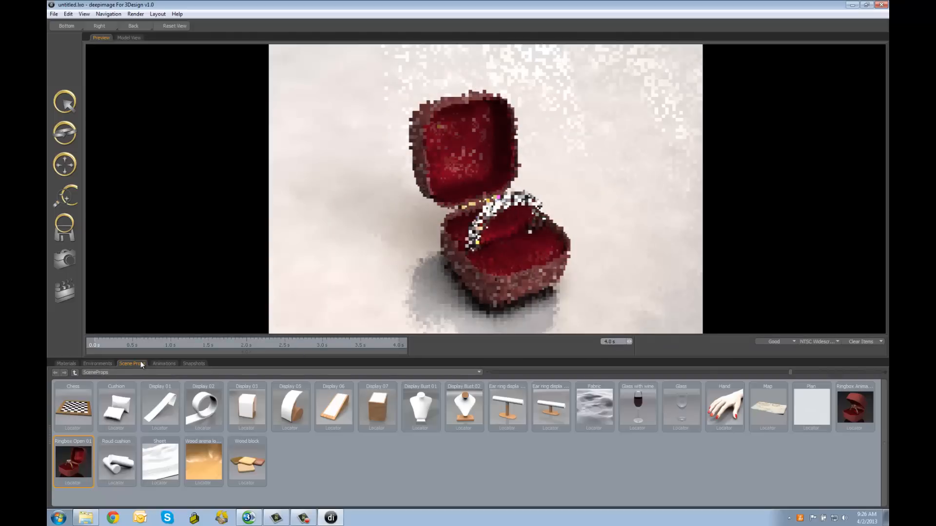
click(130, 38)
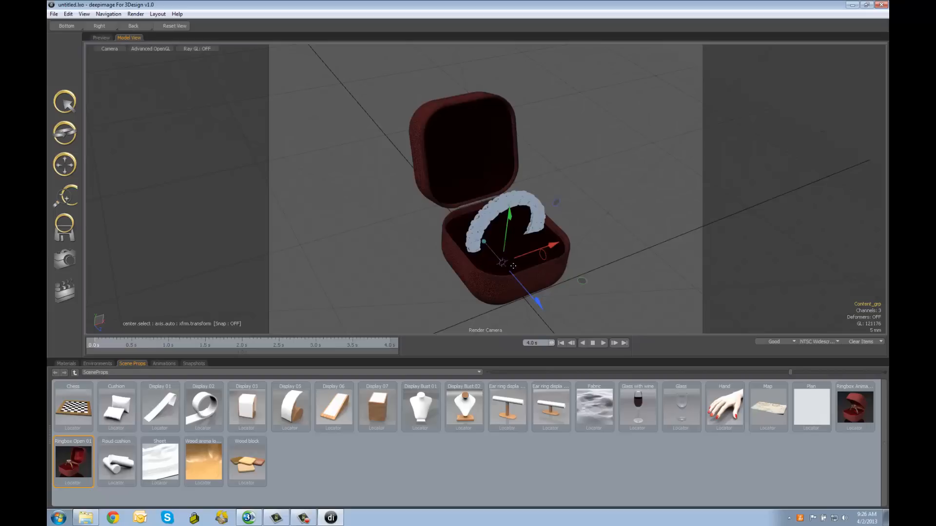
key(Escape)
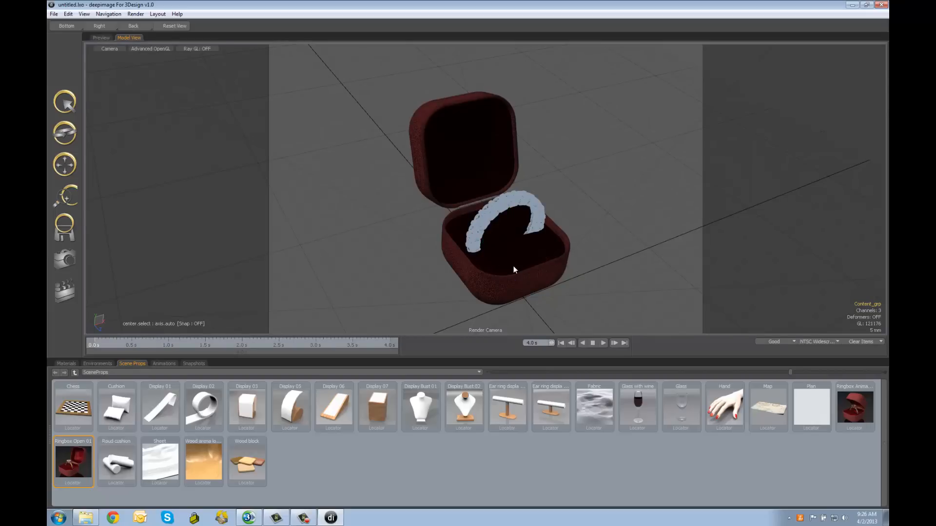
right_click(484, 217)
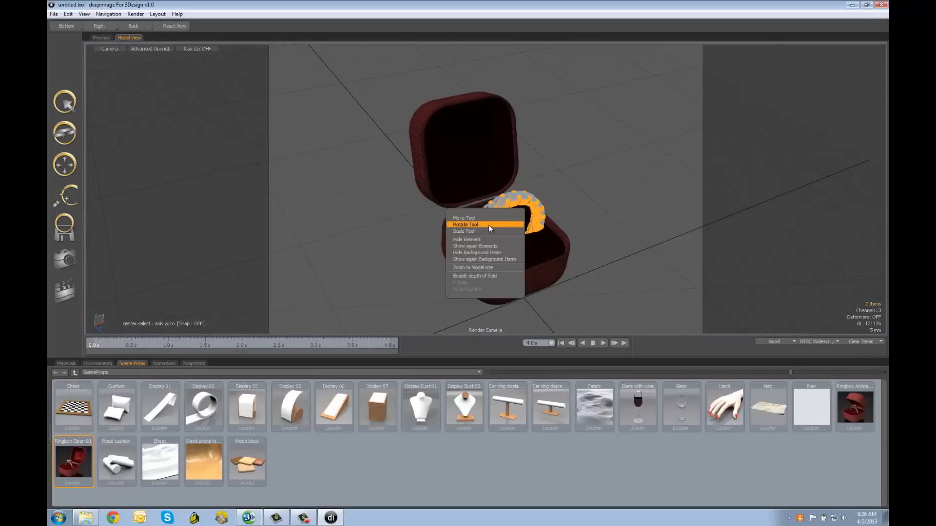
click(488, 225)
key(Escape)
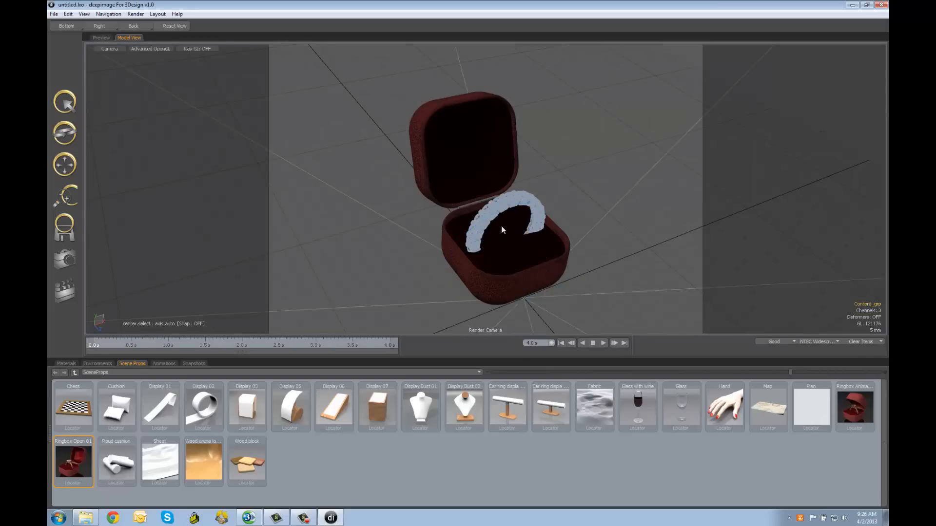
right_click(501, 226)
click(489, 230)
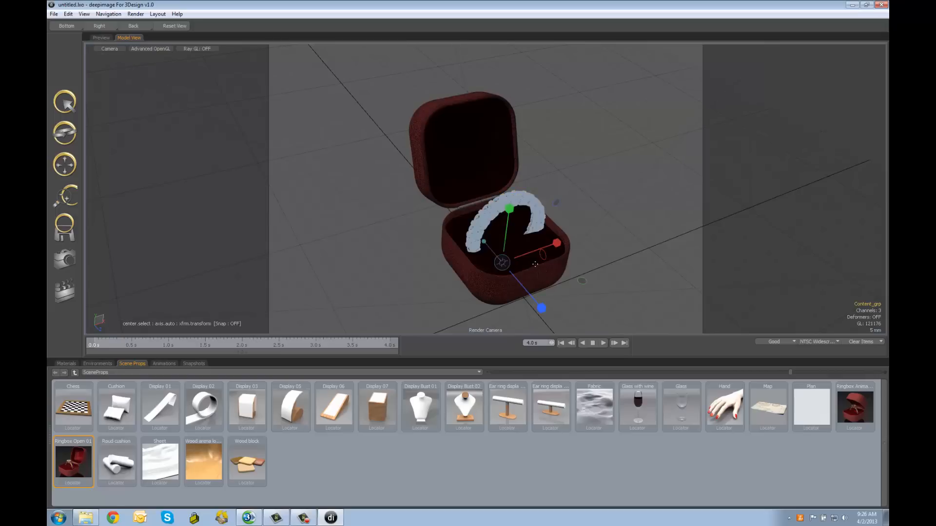
key(Escape)
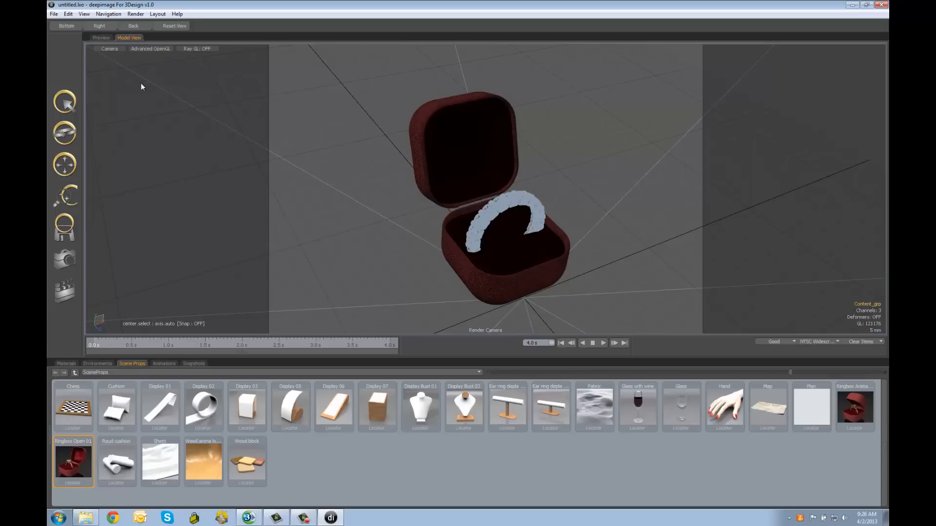
click(101, 37)
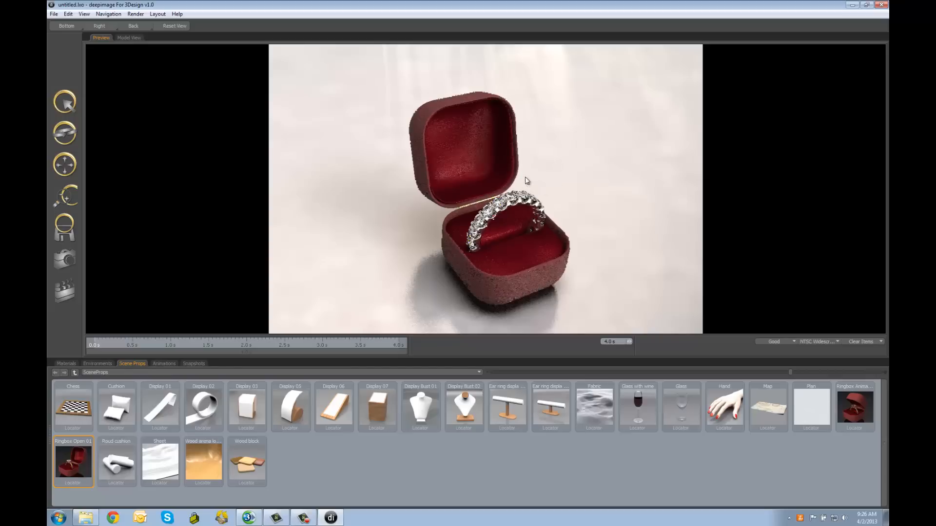
Step: Examine the ring in the open box from steeper angles in the rendered preview by orbiting, panning and zooming
drag(533, 217, 550, 191)
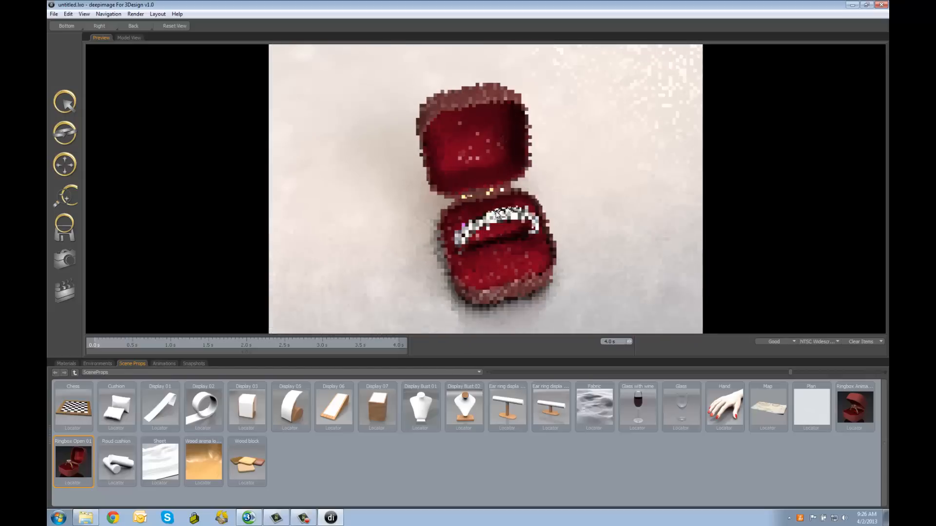
scroll(496, 211, down, 3)
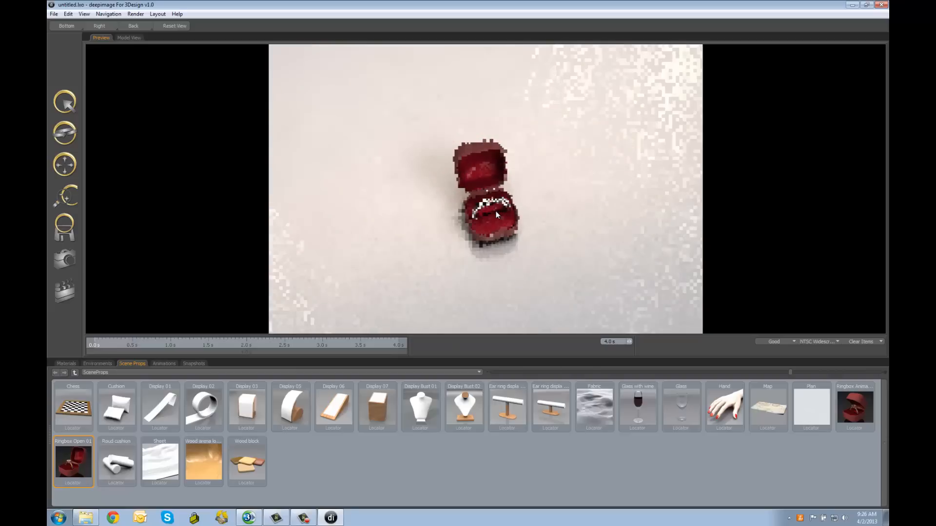
scroll(496, 212, up, 3)
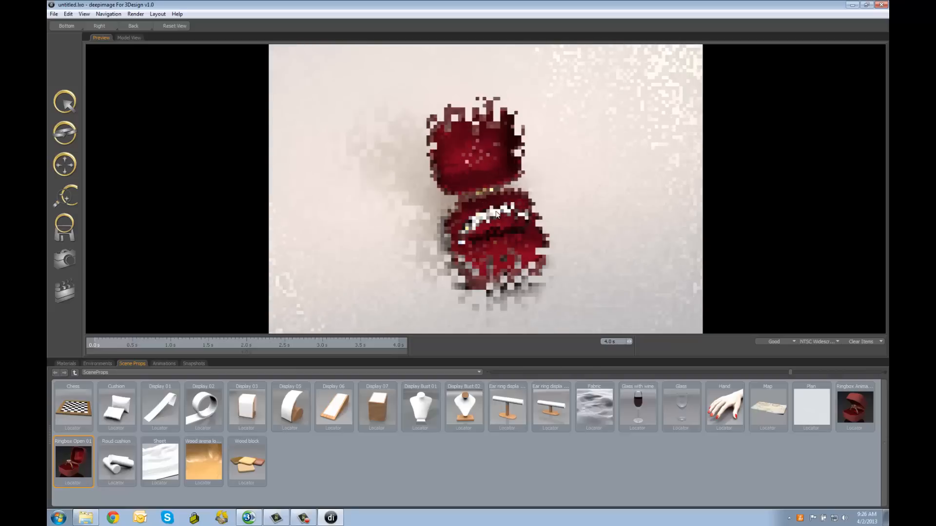
drag(496, 213, 475, 175)
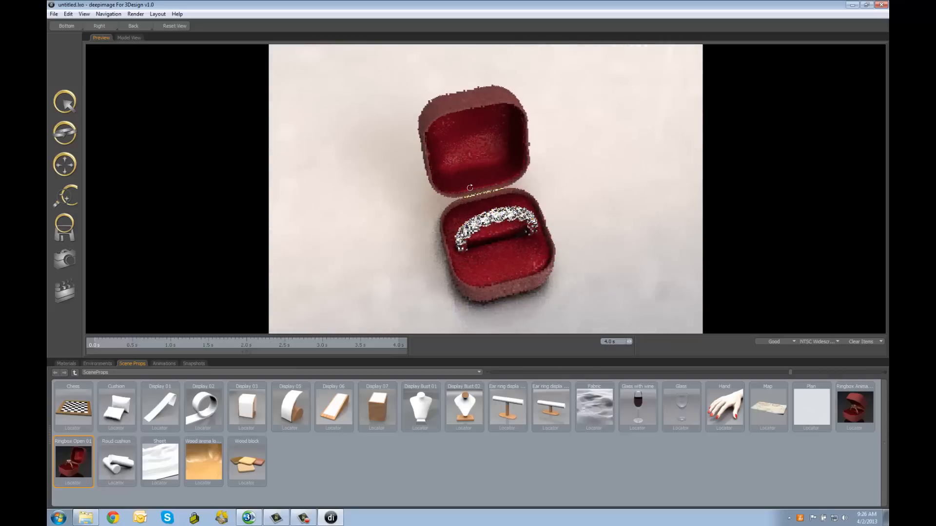
drag(470, 188, 457, 163)
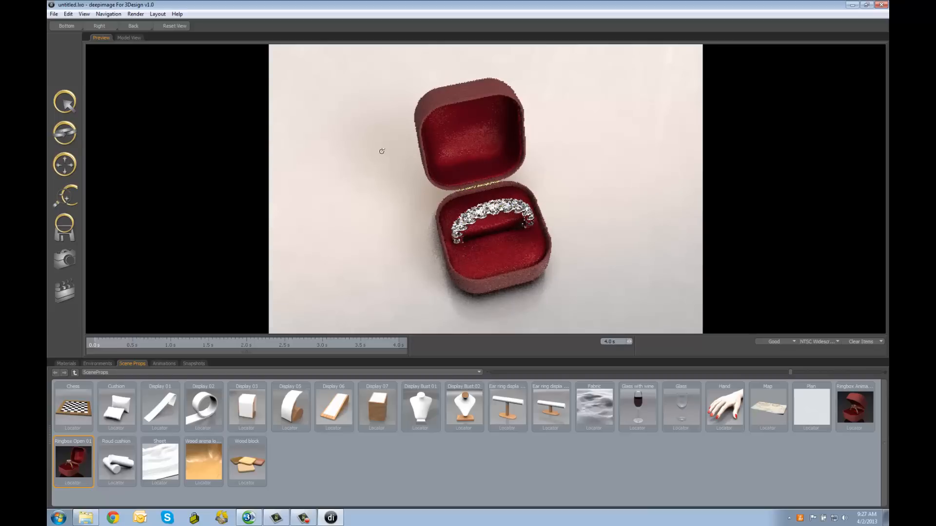
drag(508, 249, 531, 241)
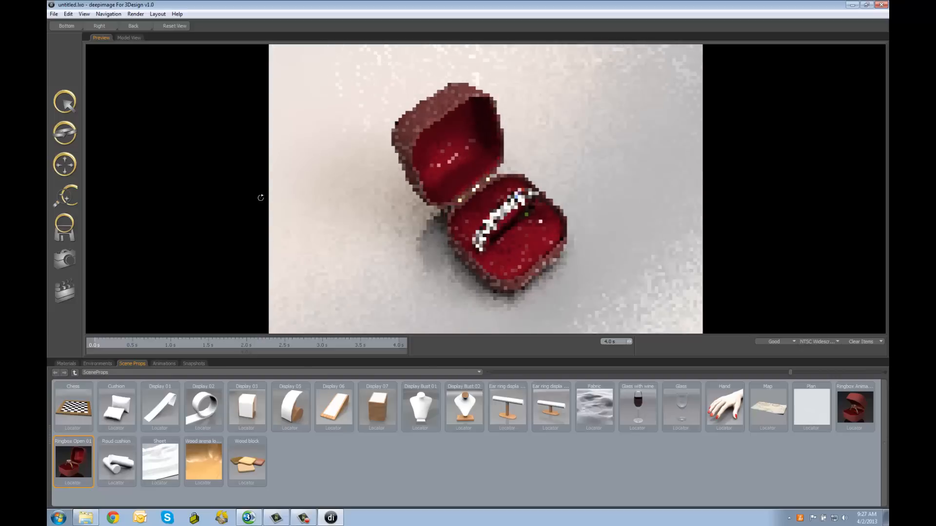
click(66, 165)
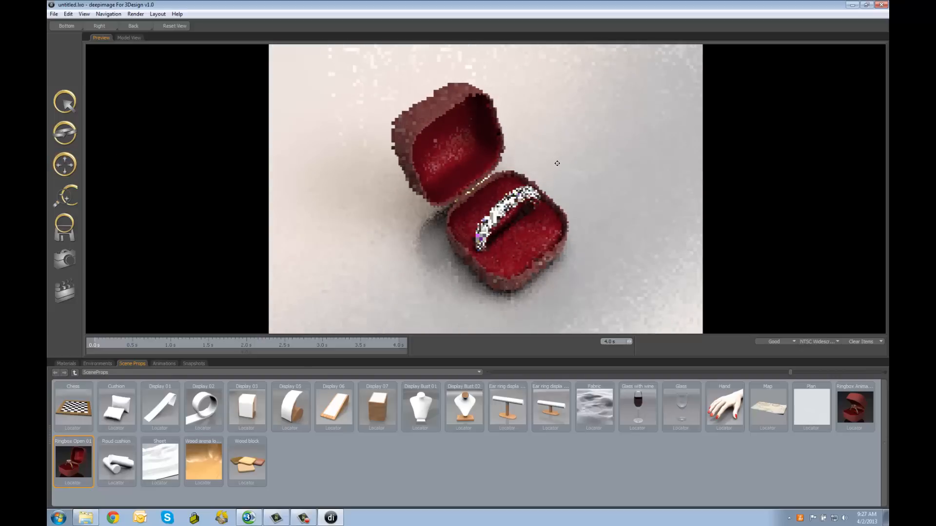
mouse_move(552, 163)
mouse_down()
mouse_move(542, 157)
mouse_move(556, 163)
mouse_up()
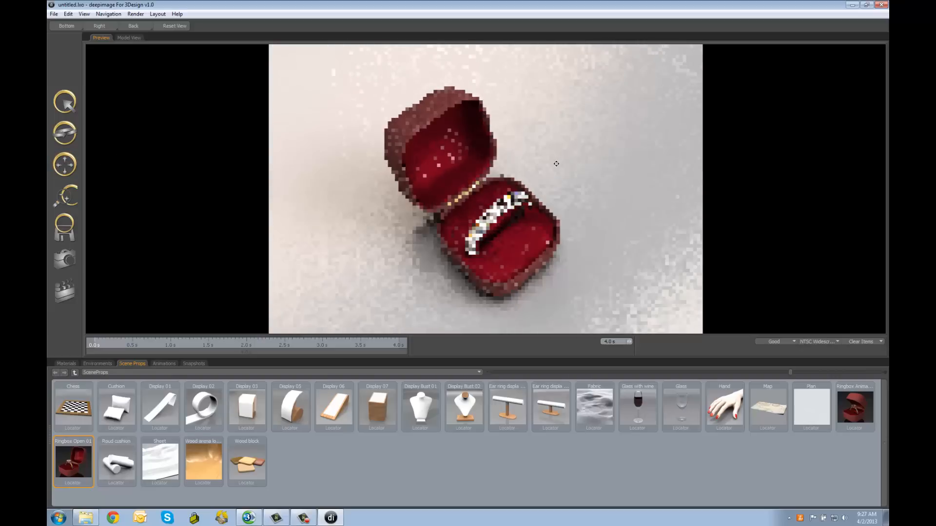
click(65, 196)
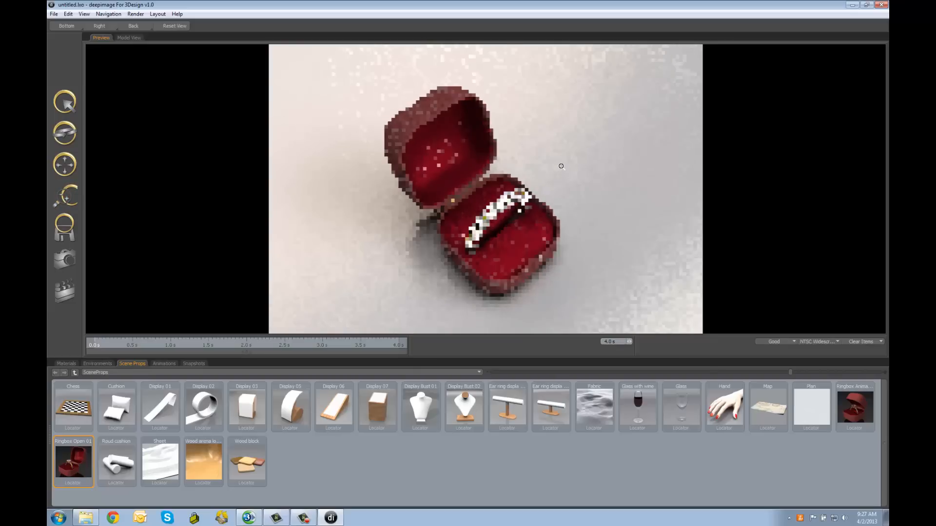
drag(561, 170, 556, 132)
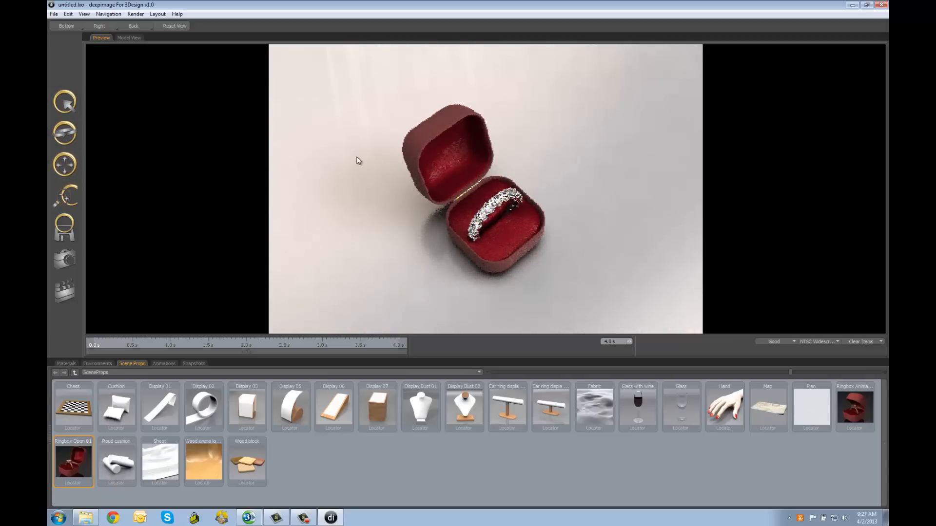
Step: Frame the open ring box in the rendered preview from a lower three-quarter angle, with the whole box filling the centre
alt+drag(591, 228, 530, 175)
scroll(531, 176, down, 3)
scroll(531, 176, up, 2)
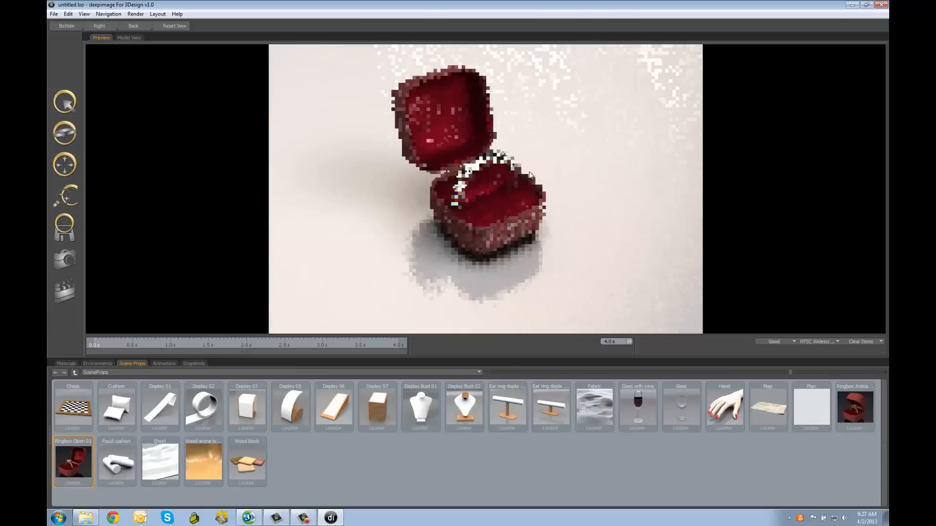
scroll(530, 168, up, 2)
middle_drag(528, 174, 530, 181)
scroll(529, 177, down, 1)
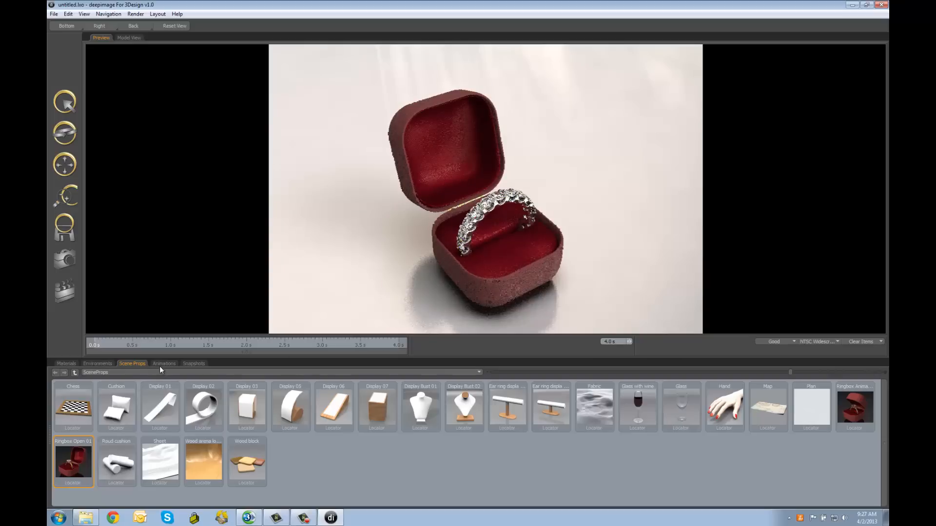
Step: Look through the environments and the Ceramic and Fabric materials, and open the Plastics material collection
click(104, 364)
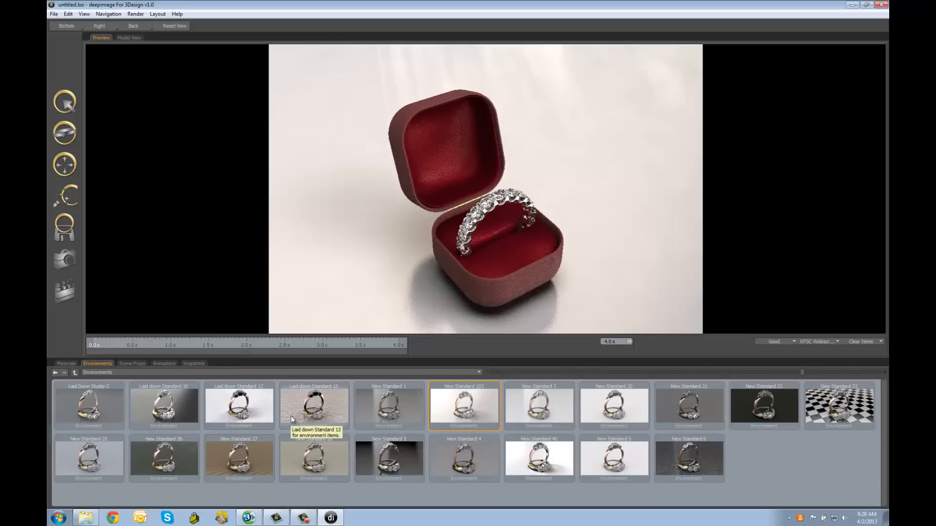
click(68, 363)
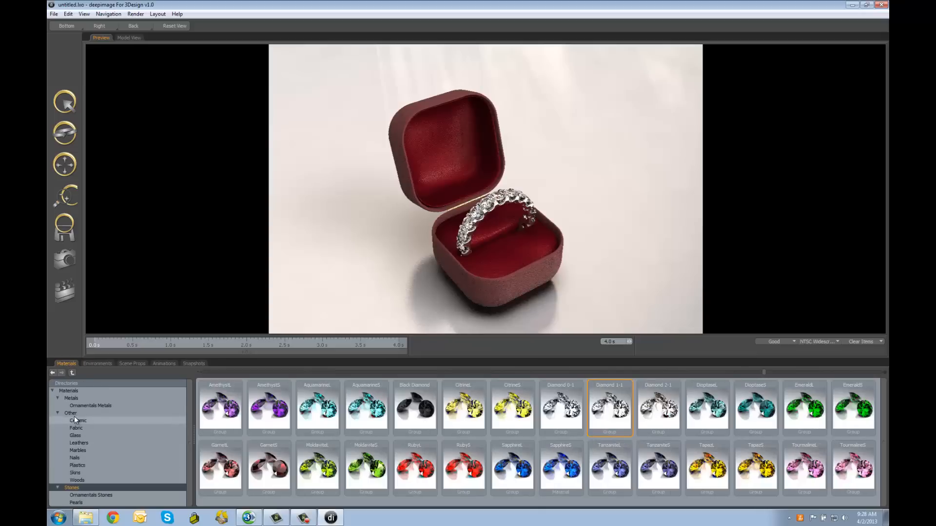
click(77, 420)
click(77, 428)
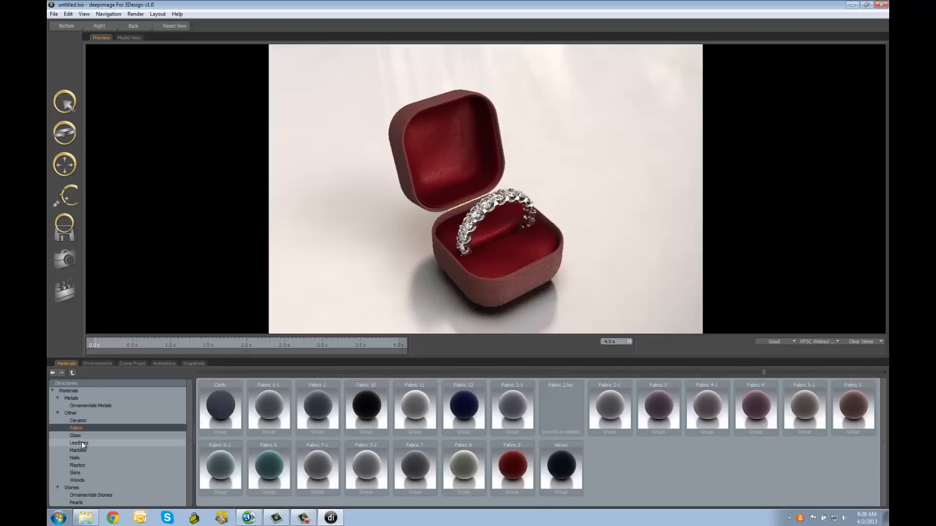
click(78, 465)
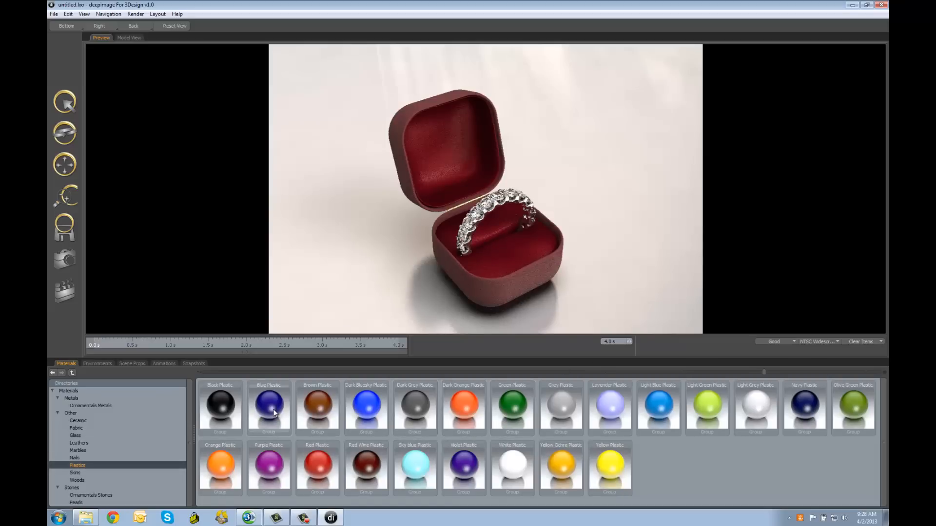
Step: Try the Blue Plastic material on the ground around the ring box, and undo it
drag(280, 386, 328, 264)
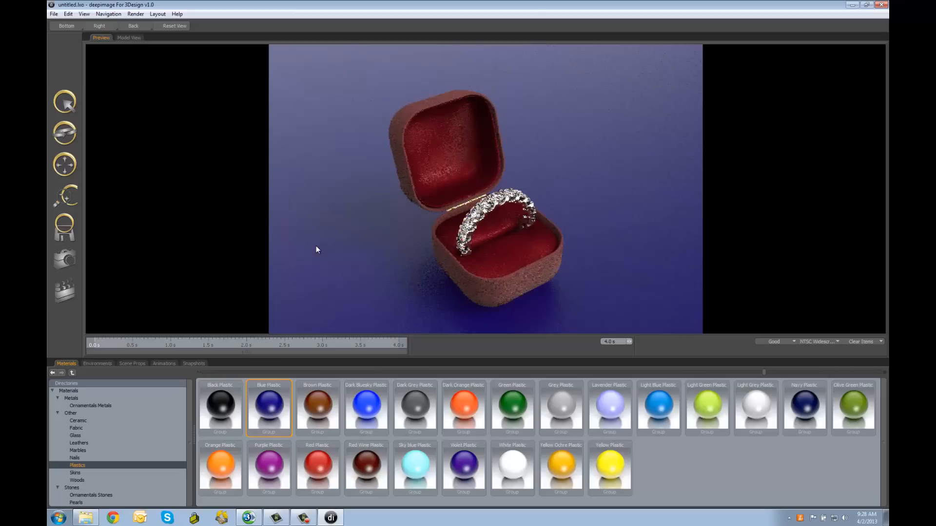
key(ctrl+z)
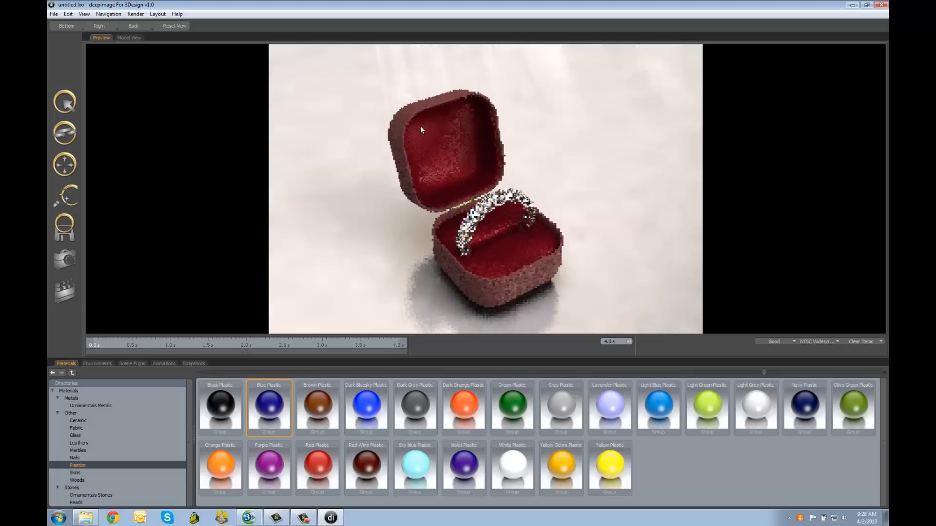
Step: Apply Light Grey Plastic to the ring box's outer shell, try Blue Plastic on its lining, and replace that with White Plastic
click(757, 407)
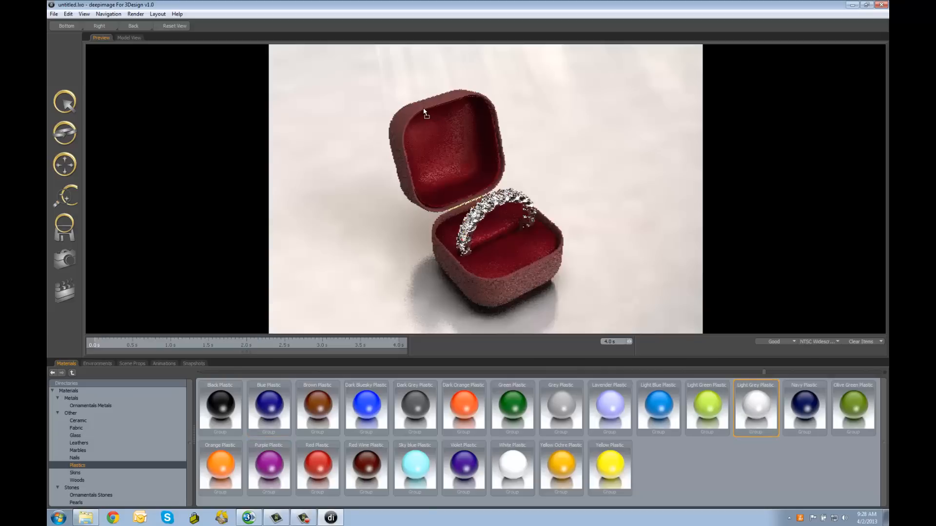
click(581, 287)
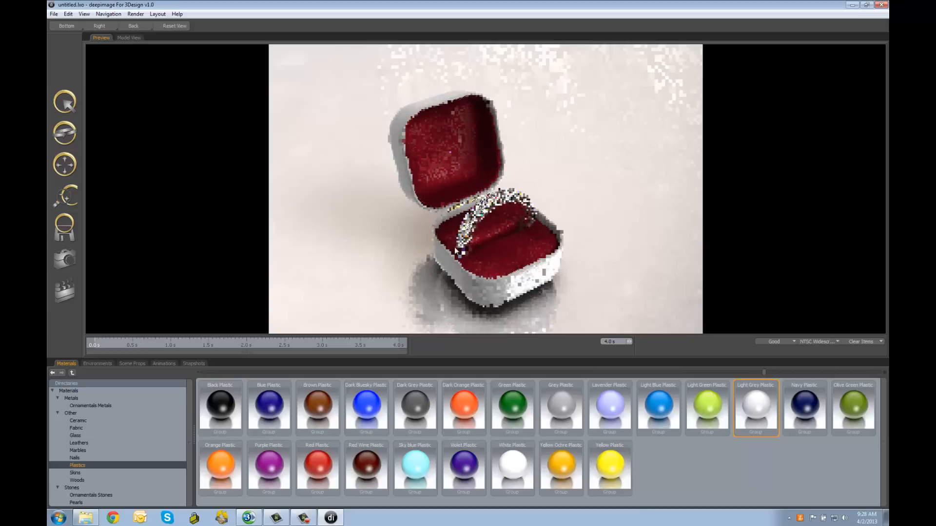
click(268, 401)
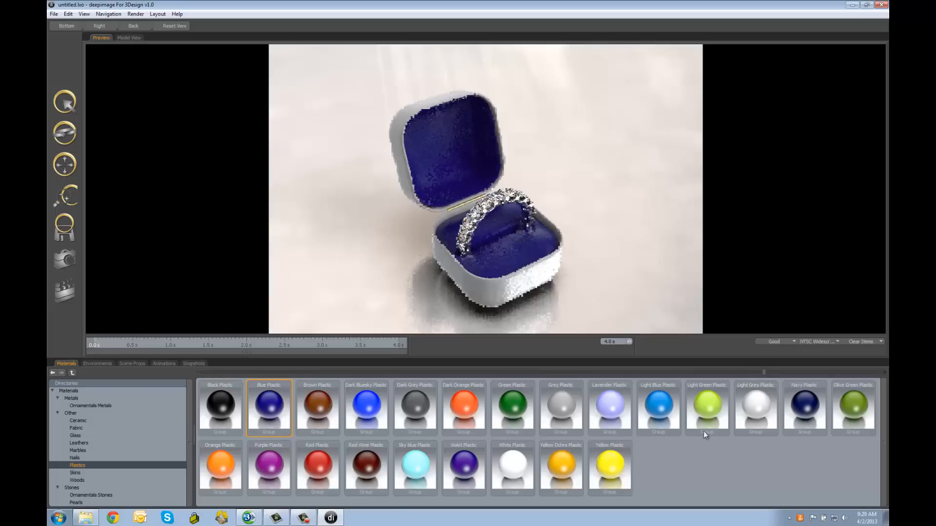
drag(528, 467, 490, 261)
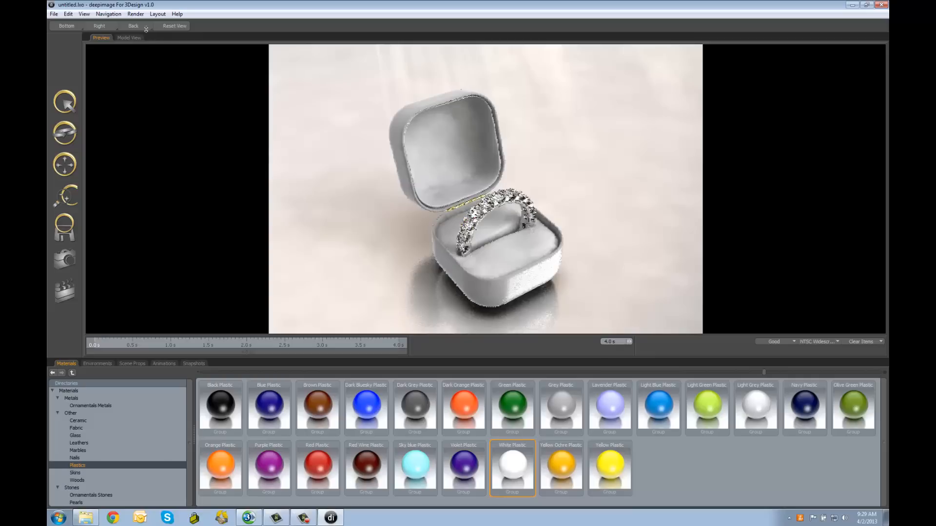
Step: Try the Draft preview quality and set the preview quality to Better
click(136, 14)
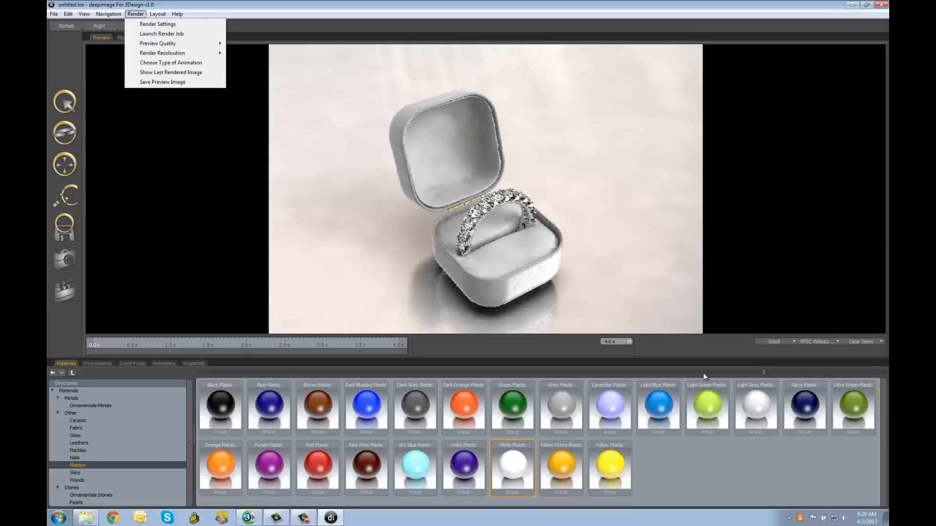
click(781, 346)
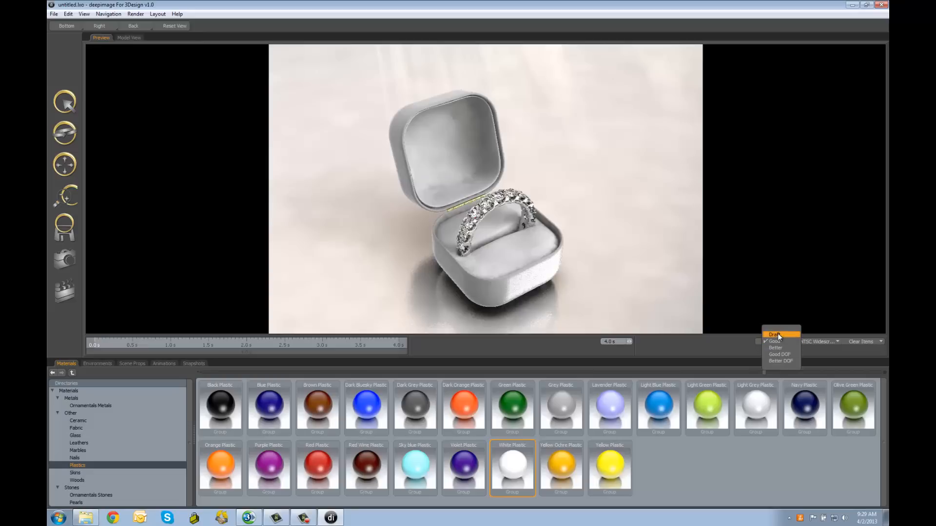
click(773, 335)
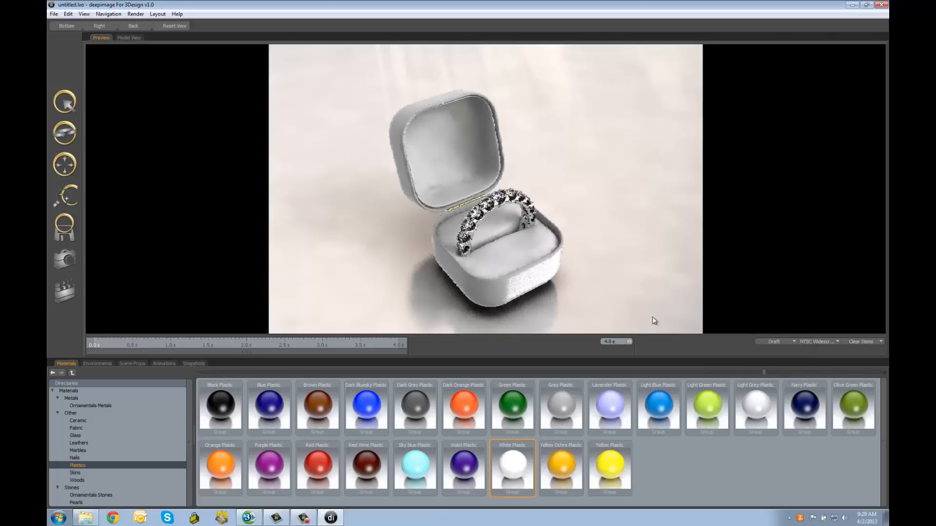
click(777, 342)
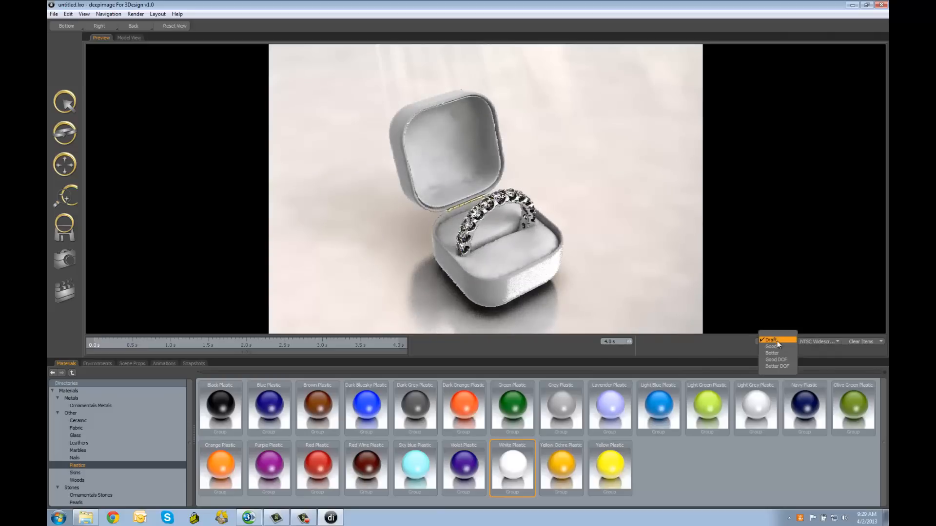
click(772, 353)
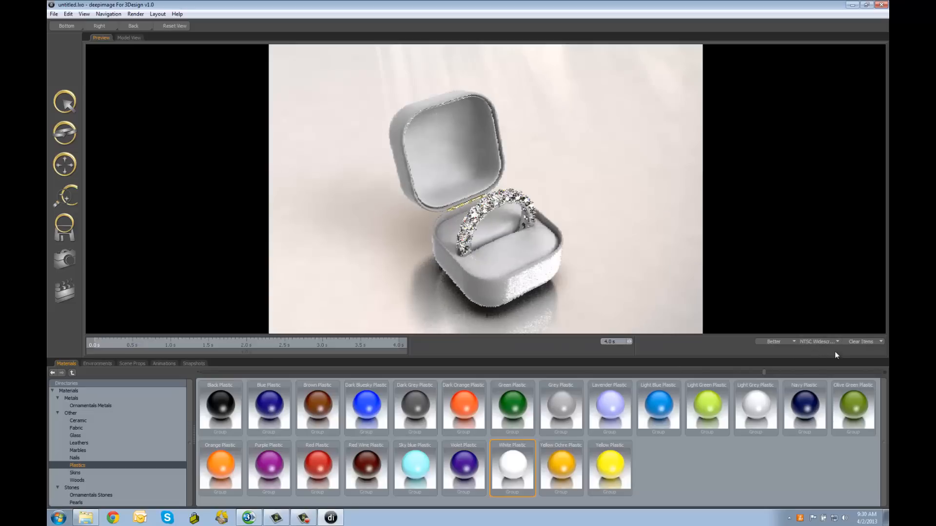
Step: Set the render resolution to the 720p preset, and switch the resolution option to Custom
click(822, 343)
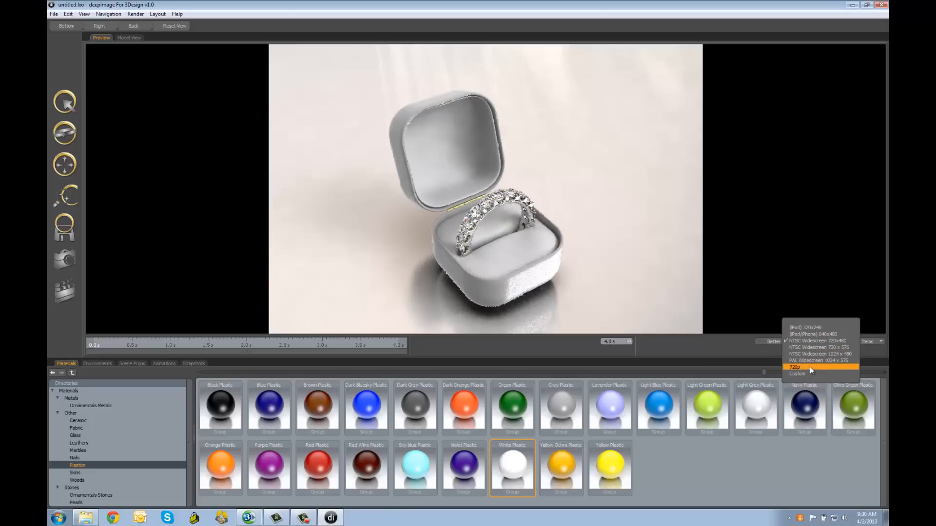
click(795, 367)
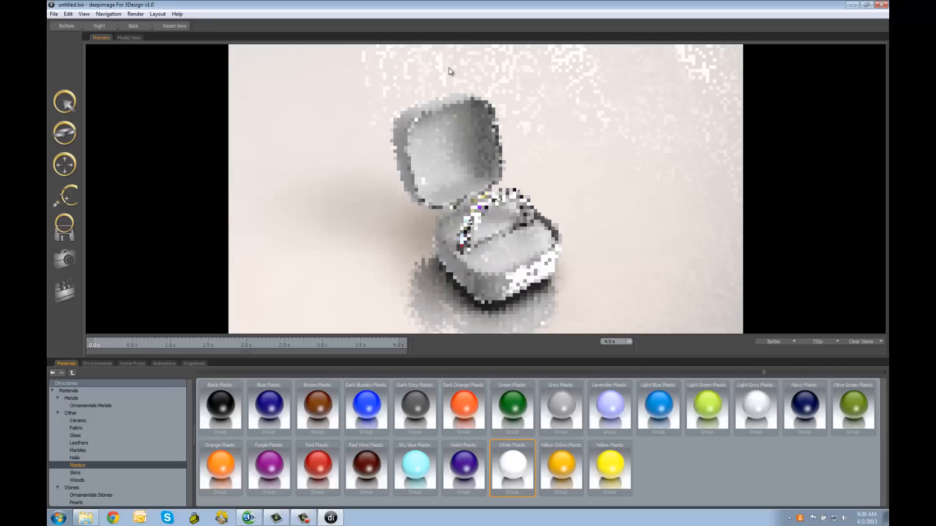
click(828, 343)
click(812, 346)
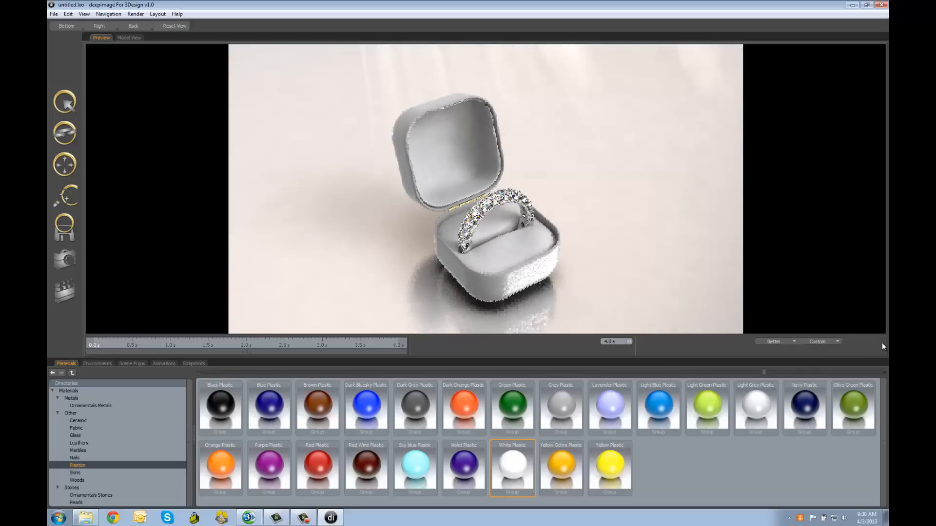
click(874, 342)
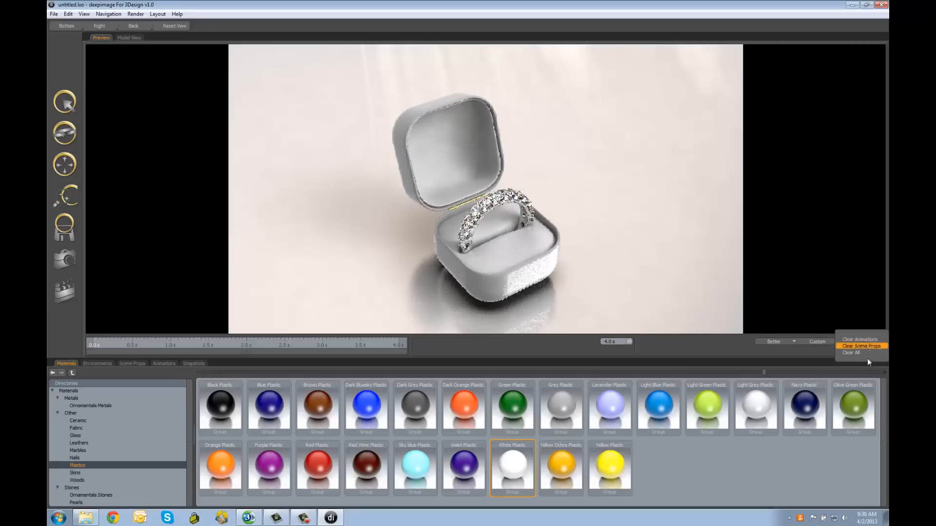
click(821, 356)
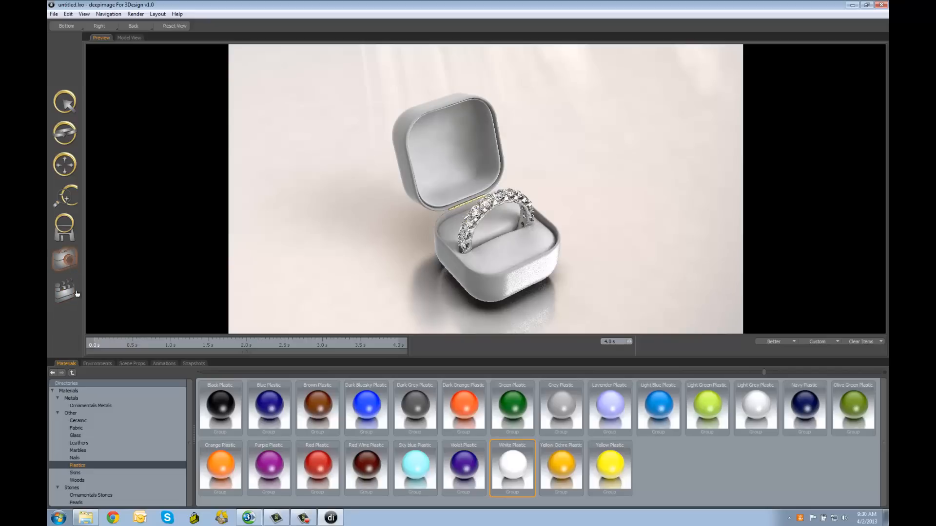
Step: Render the still frame of the ring in its box and set the finished image's gamma to 0.962
click(66, 262)
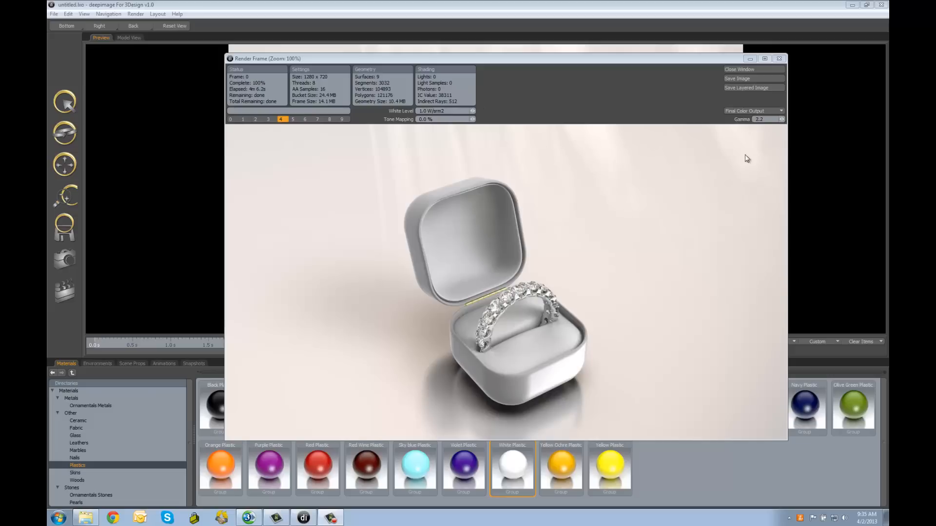
click(782, 120)
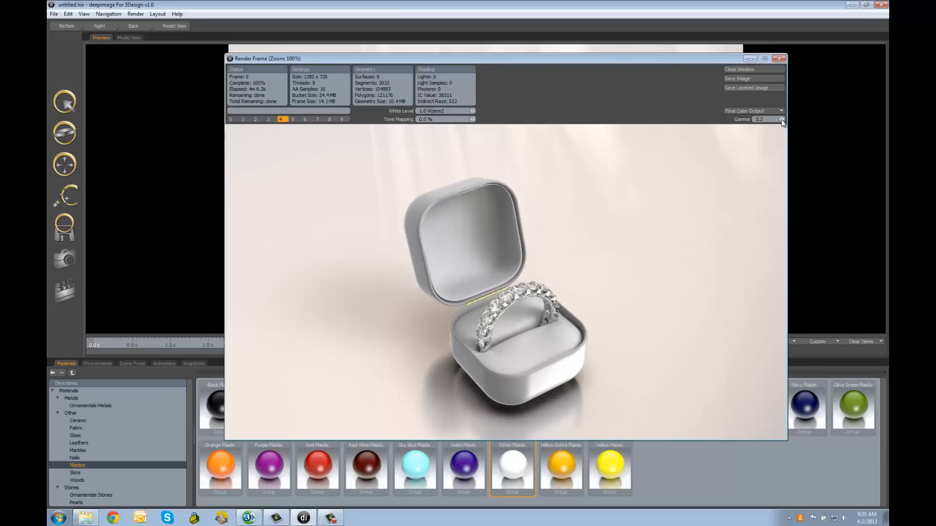
click(782, 119)
drag(782, 120, 792, 119)
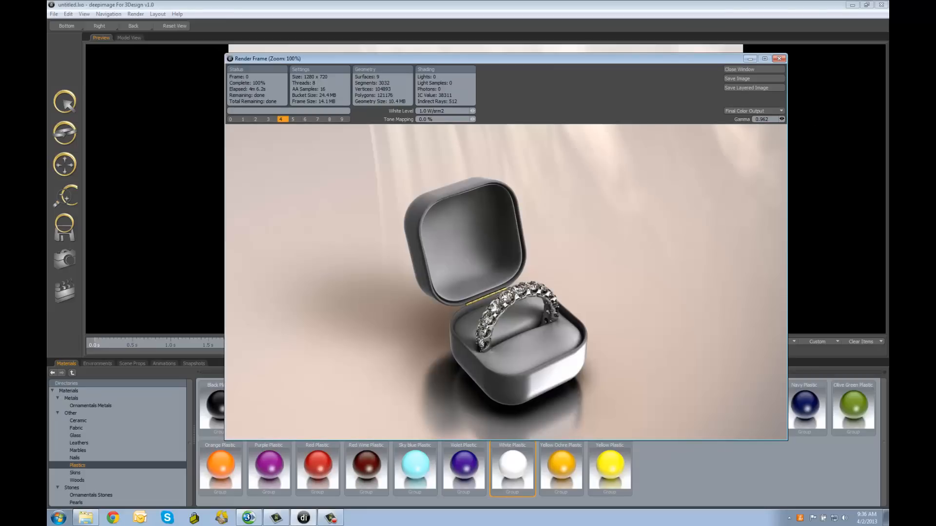
Step: Brighten the finished image by raising its gamma to 2.0, and settle on a gamma of 2.2
drag(782, 119, 782, 124)
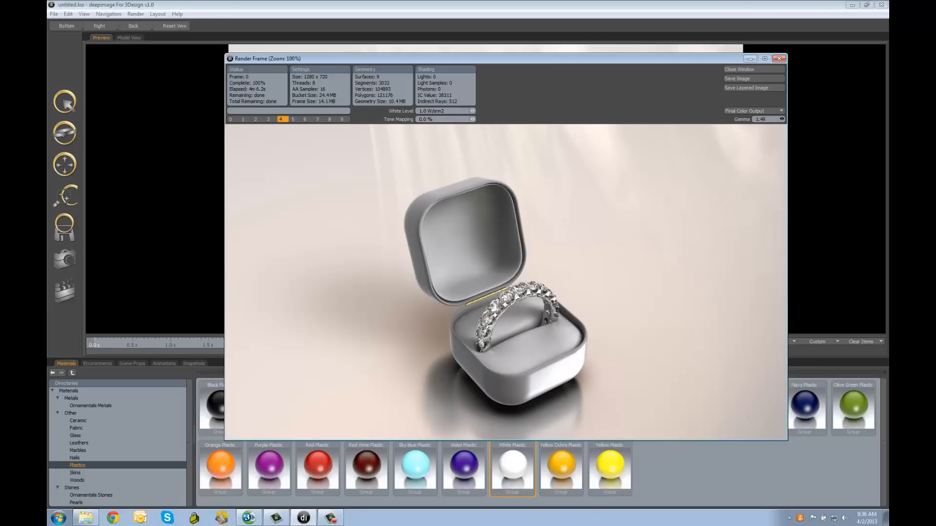
drag(782, 120, 779, 121)
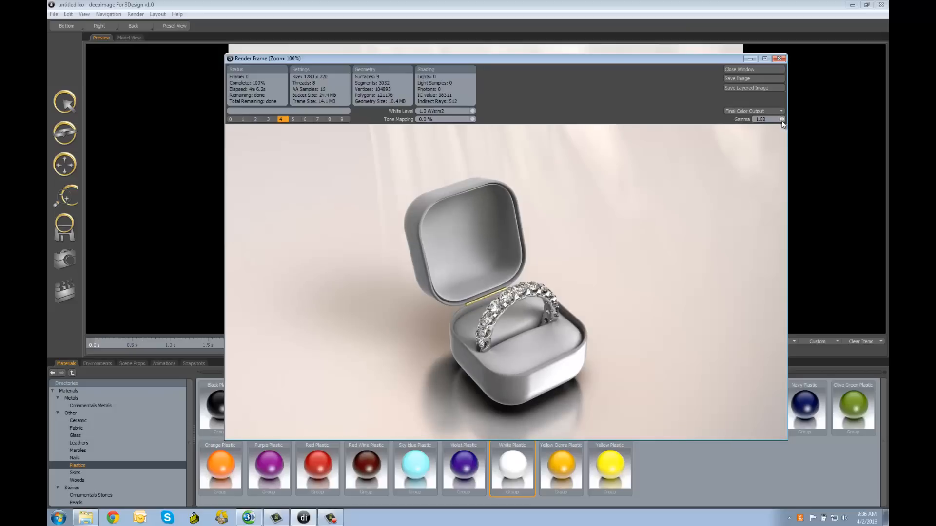
drag(782, 119, 786, 122)
text(2)
key(Return)
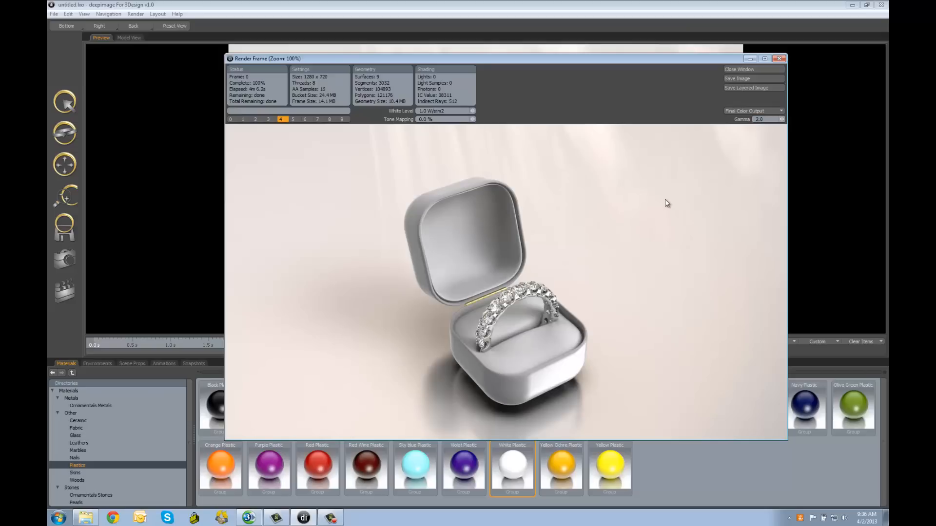
click(765, 120)
key(Return)
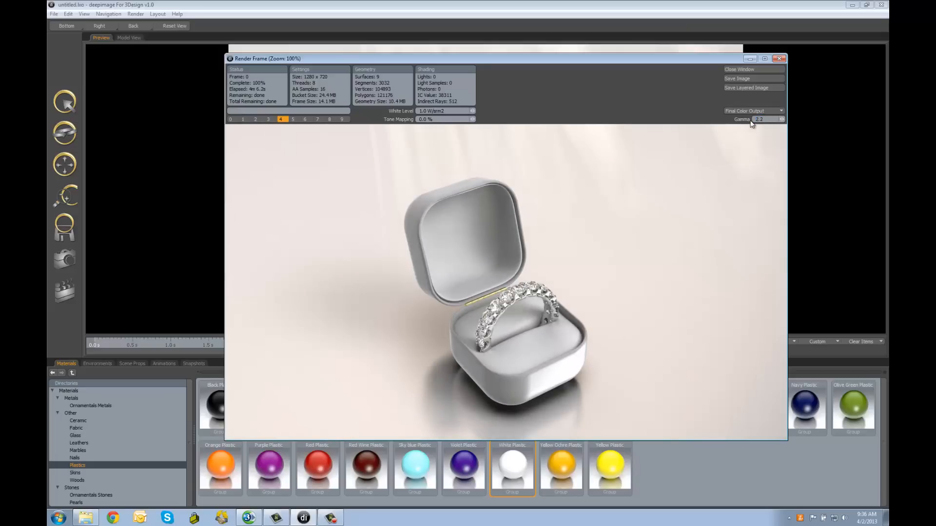
Step: Try a gamma of 1.0 on the rendered image and restore the gamma to 2.2
click(776, 121)
text(1.0)
key(Return)
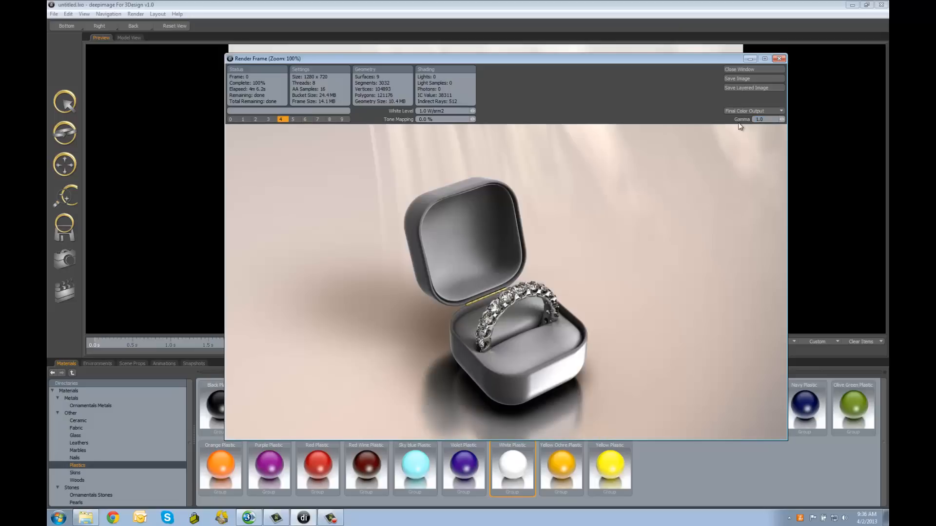
click(767, 117)
key(Return)
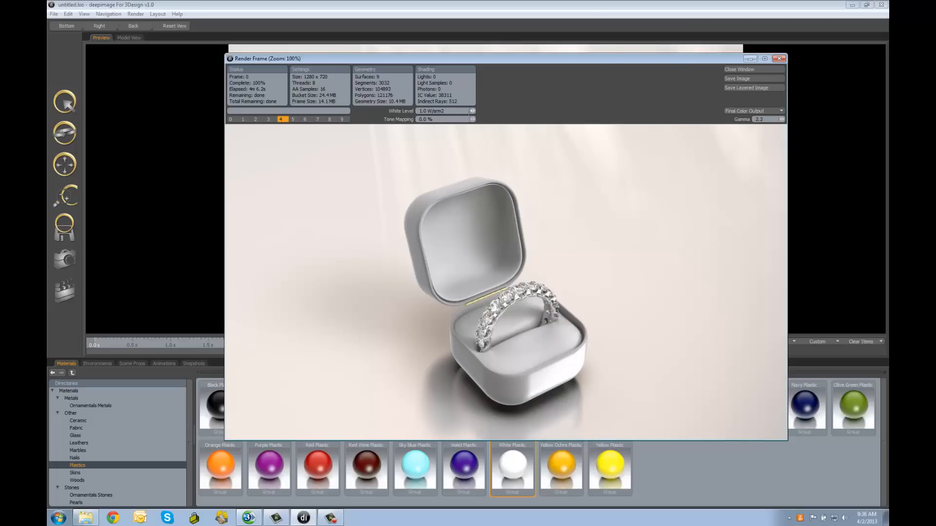
Step: Try white levels of 0.5 and 2.0 W/srm2 on the rendered image, and restore the white level to 1.0
drag(445, 111, 401, 110)
text(.5)
key(Tab)
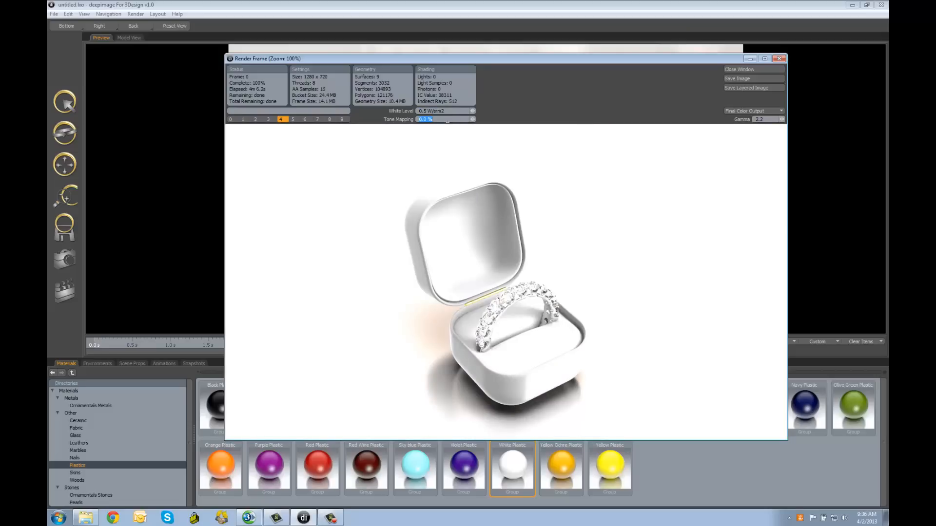
click(455, 111)
drag(455, 111, 408, 108)
text(2.0)
key(Tab)
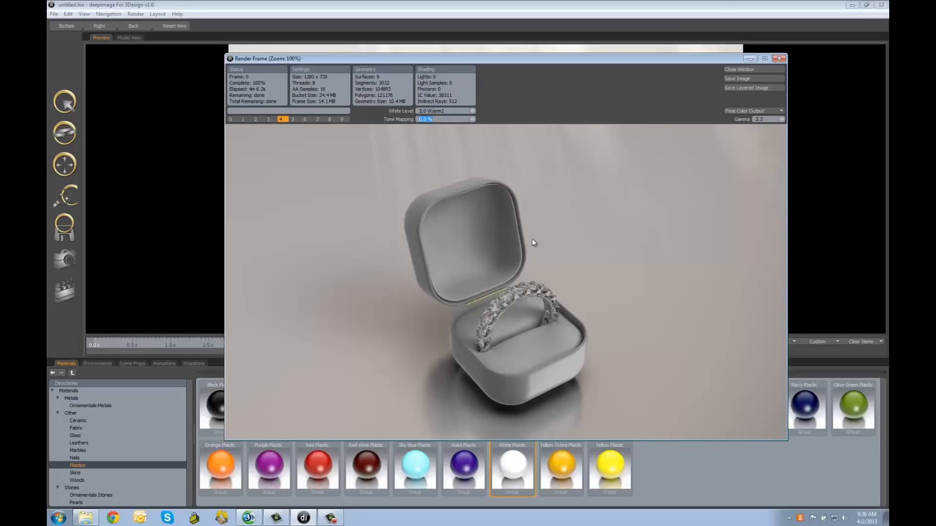
drag(452, 111, 394, 112)
text(1.0)
key(Tab)
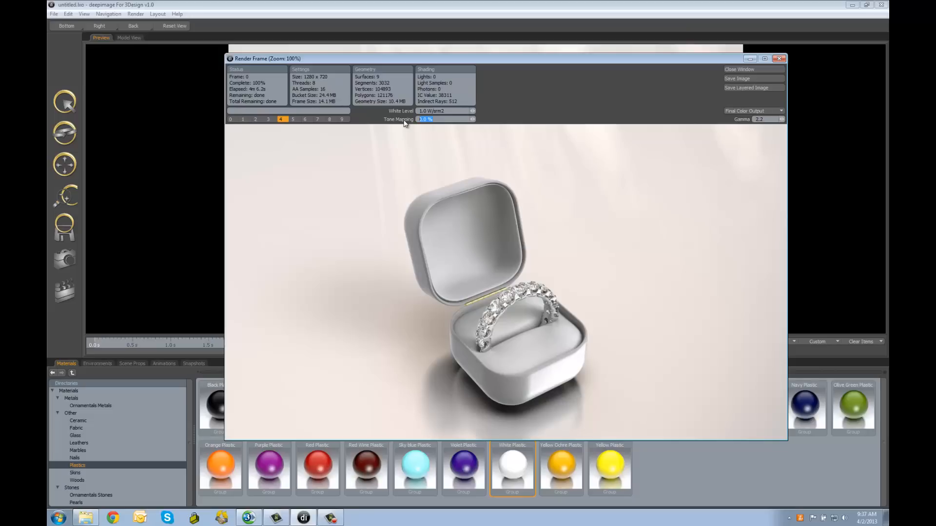
Step: Try tone mapping values of 20%, 50% and 75% on the rendered image, and restore the value to 0%
text(20)
key(Tab)
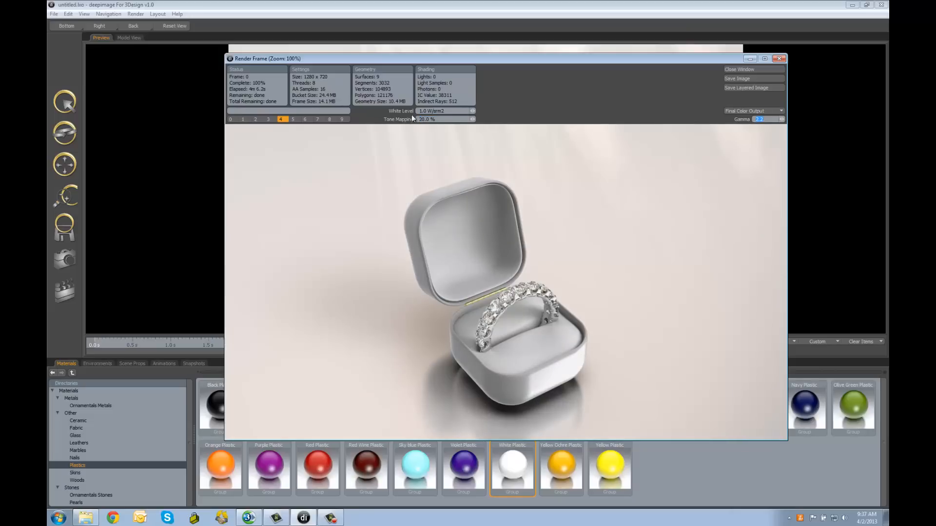
click(411, 118)
key(Tab)
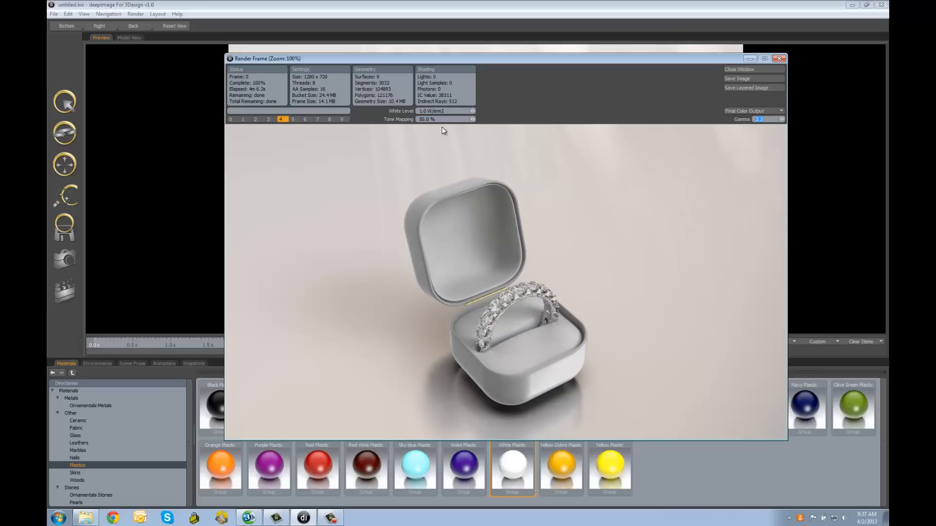
key(shift+Tab)
text(75)
key(Tab)
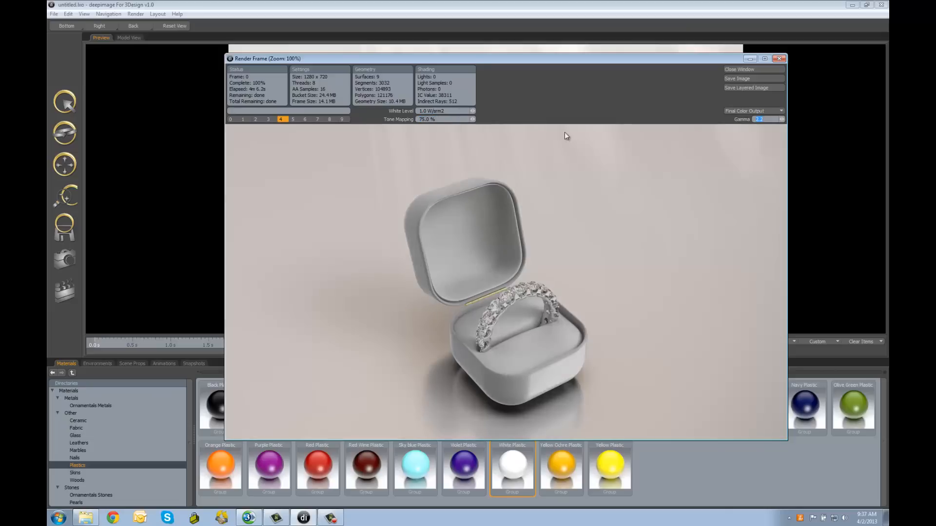
drag(449, 121, 369, 122)
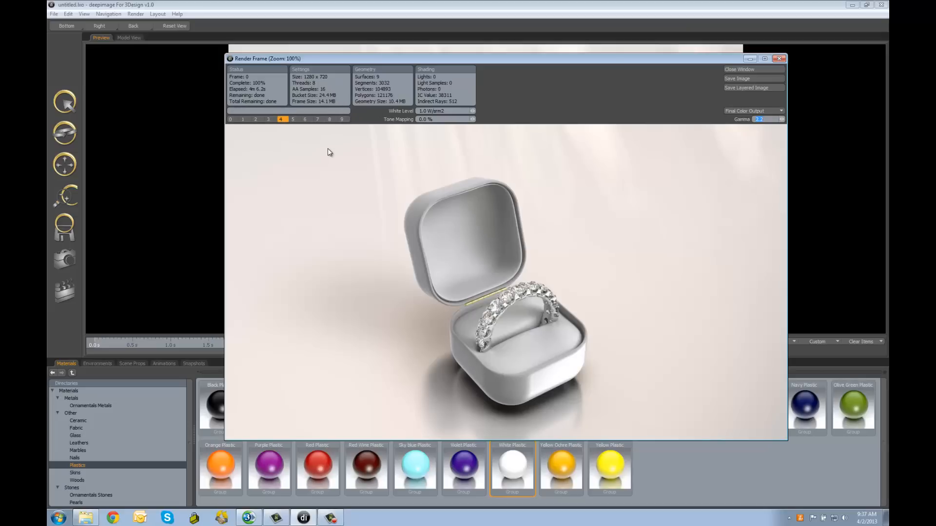
Step: View the earlier renders stored in slots 5, 6 and 7, and return to the ring box render in slot 4
click(294, 119)
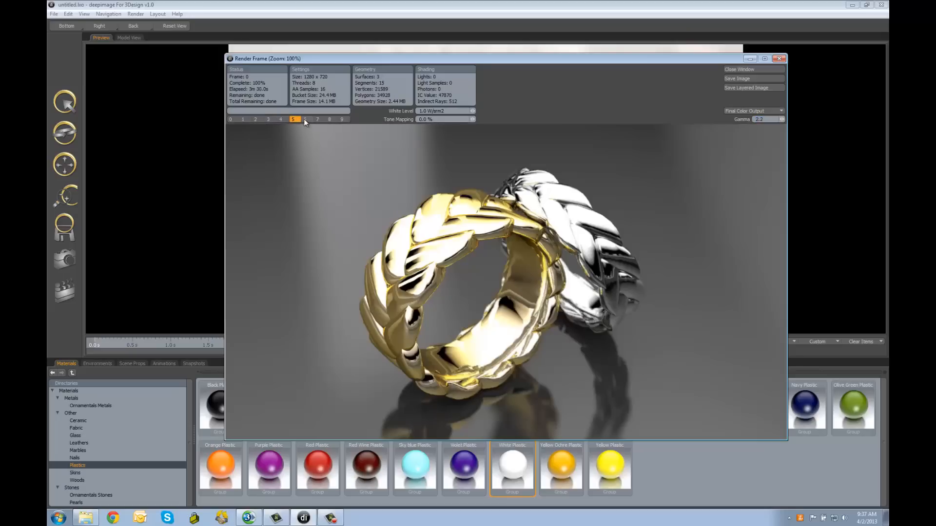
click(305, 119)
click(317, 119)
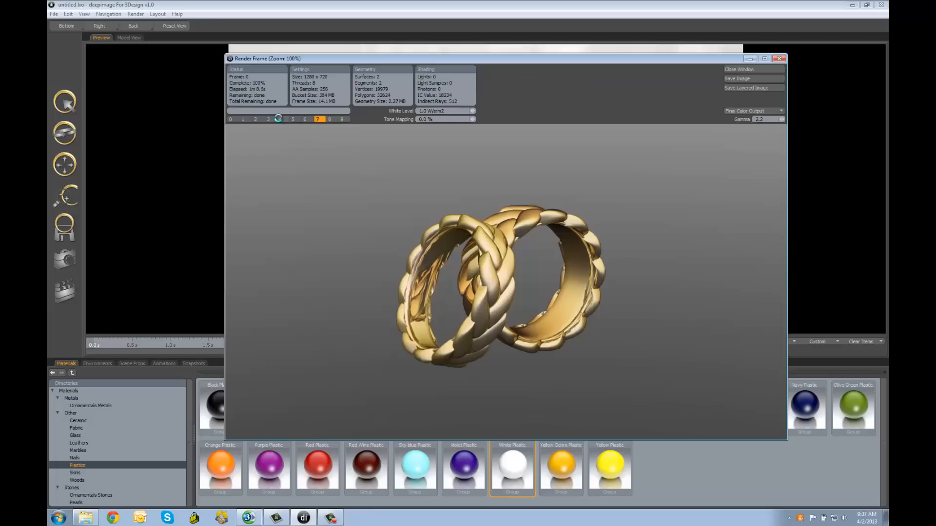
click(281, 119)
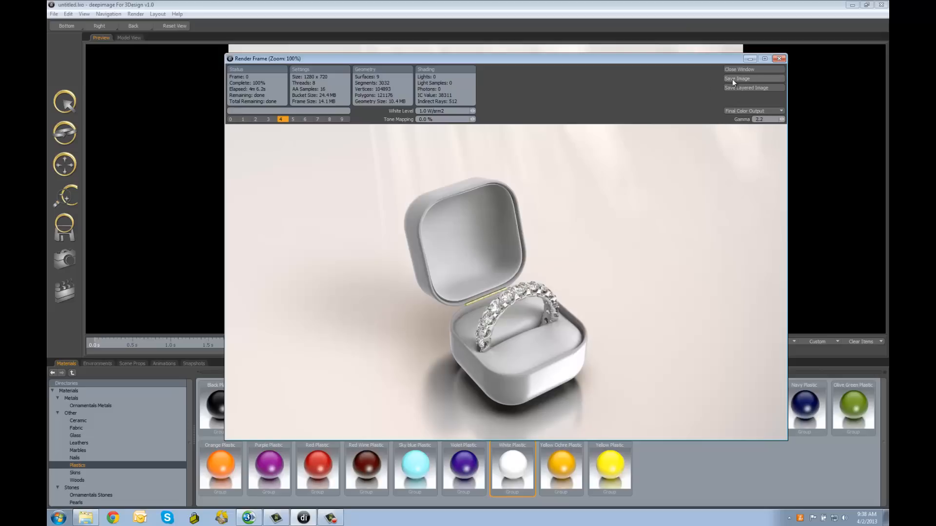
Step: Save the rendered image to the Desktop in JPEG format as RinginBox and close the render window
click(744, 78)
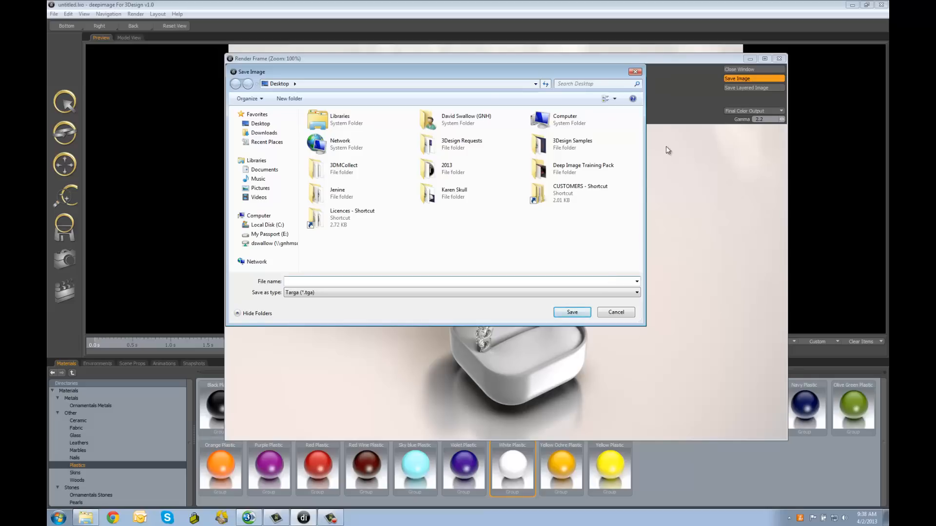
click(303, 293)
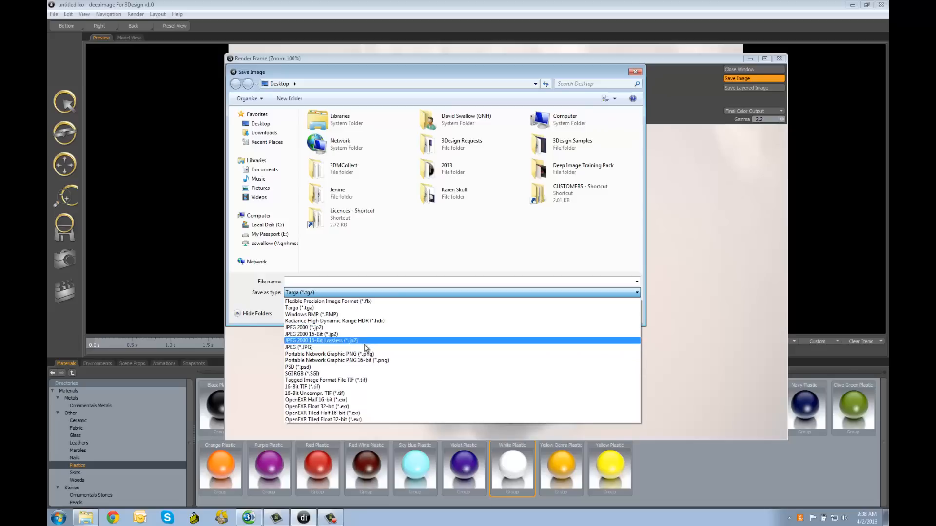
click(350, 347)
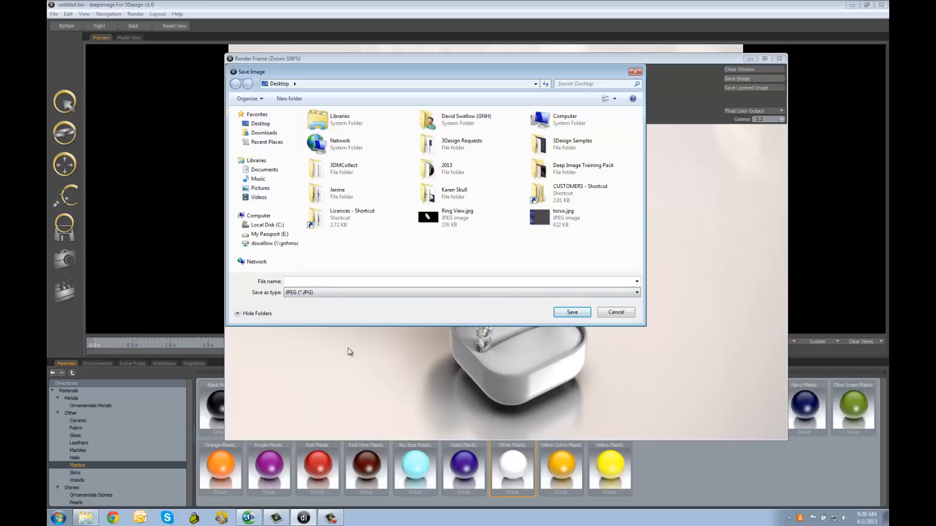
click(314, 282)
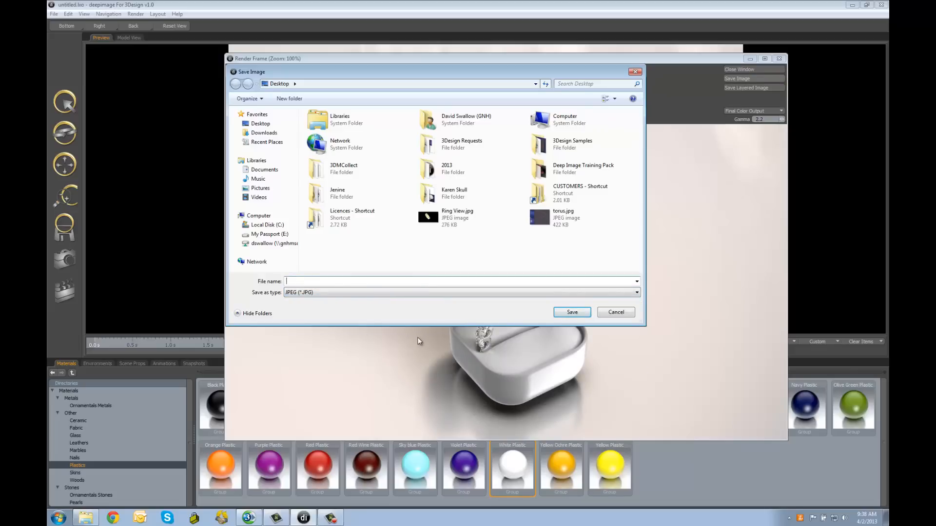
text(RinginBox)
click(569, 313)
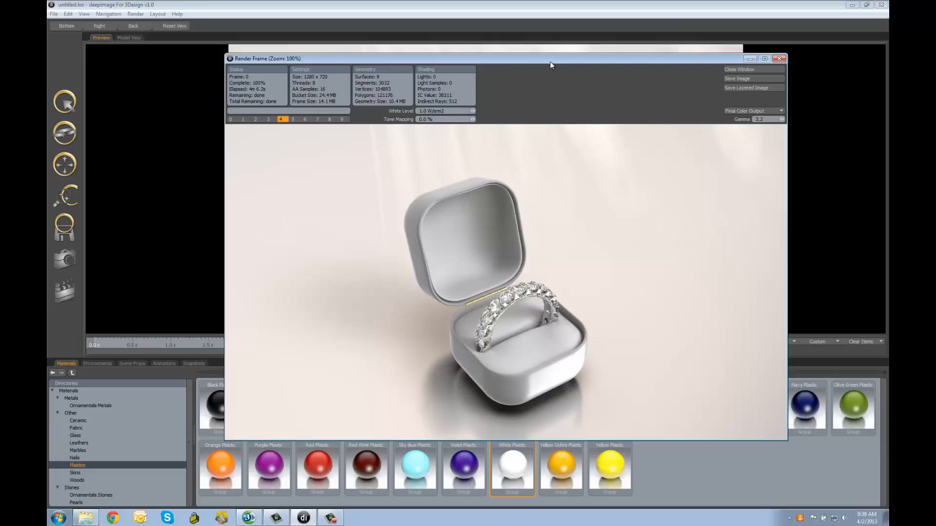
drag(553, 68, 518, 71)
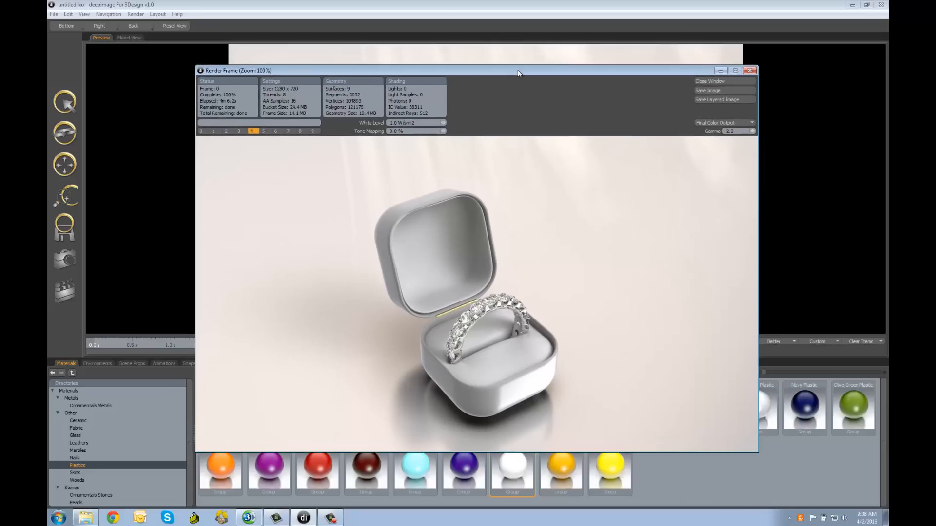
click(750, 71)
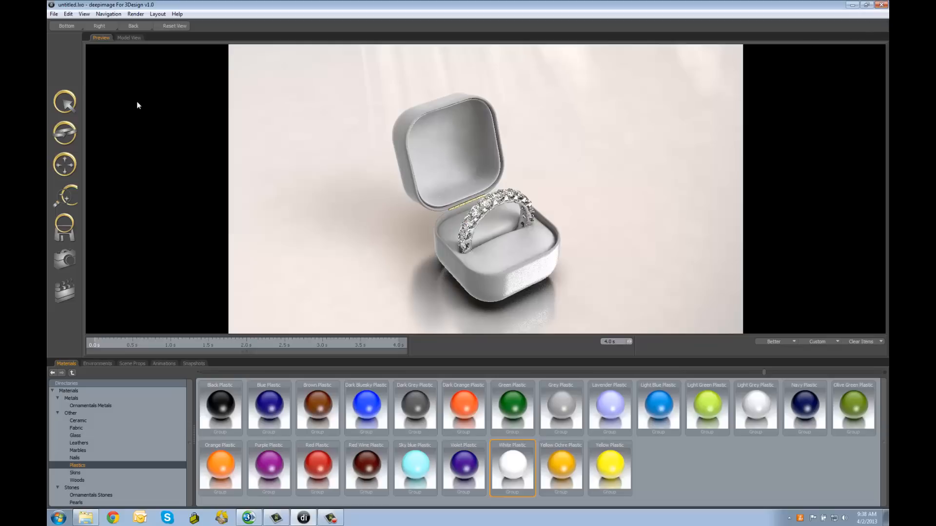
click(54, 13)
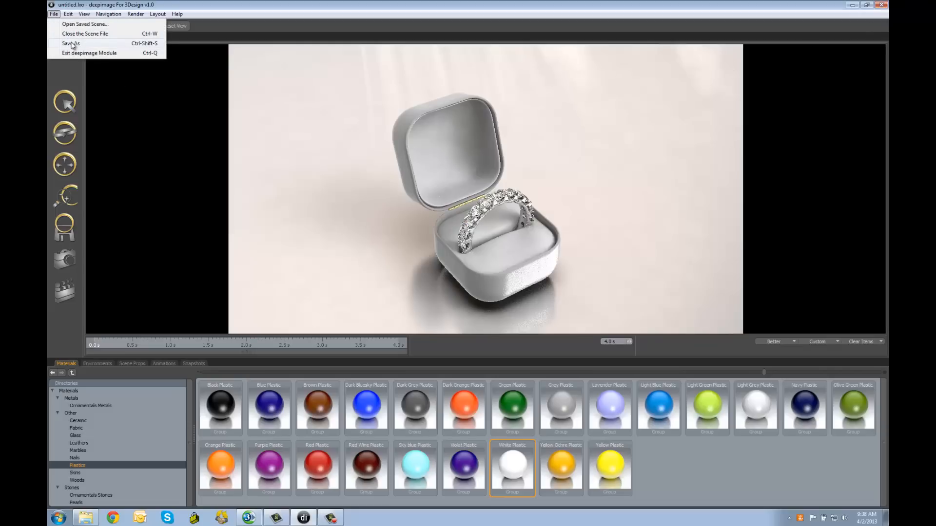
click(71, 44)
click(438, 266)
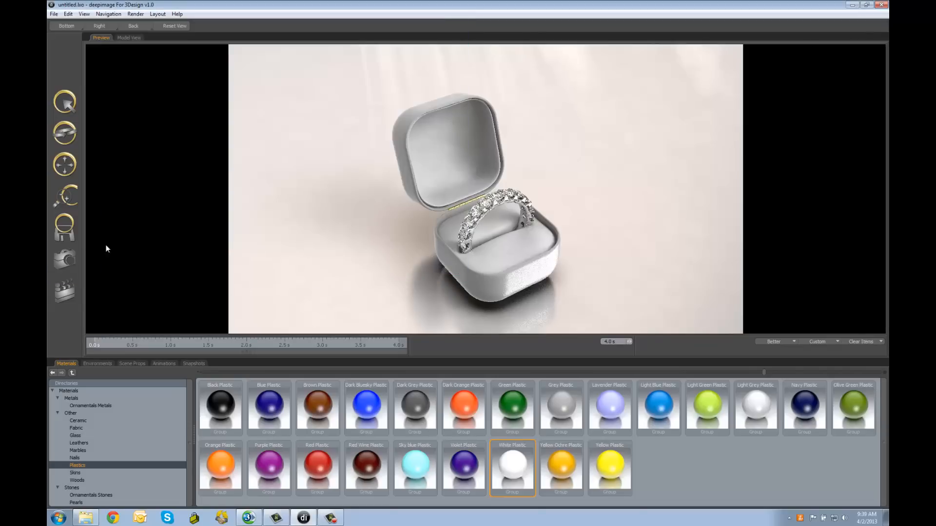
click(64, 228)
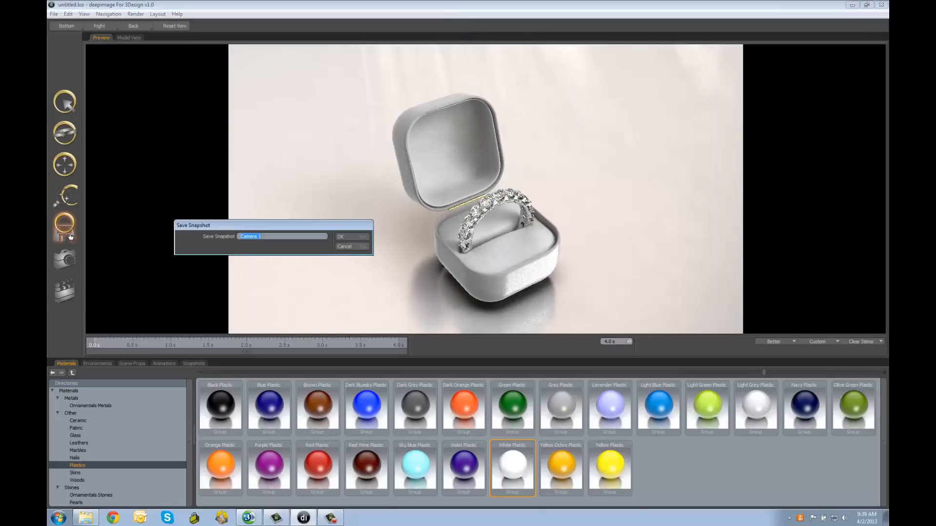
click(350, 248)
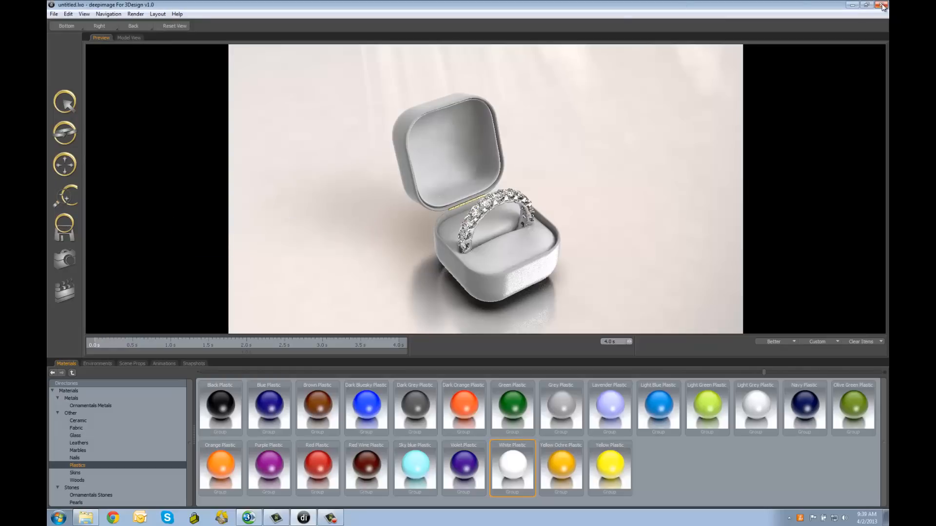
Step: Save the scene as a Luxology Scene named RinginBox in the Luxology folder, and close deepimage
click(54, 14)
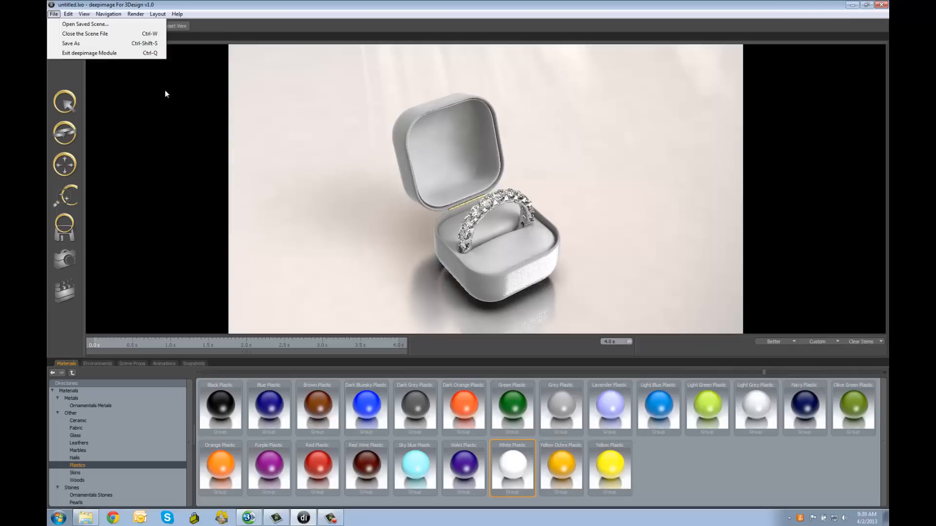
click(86, 44)
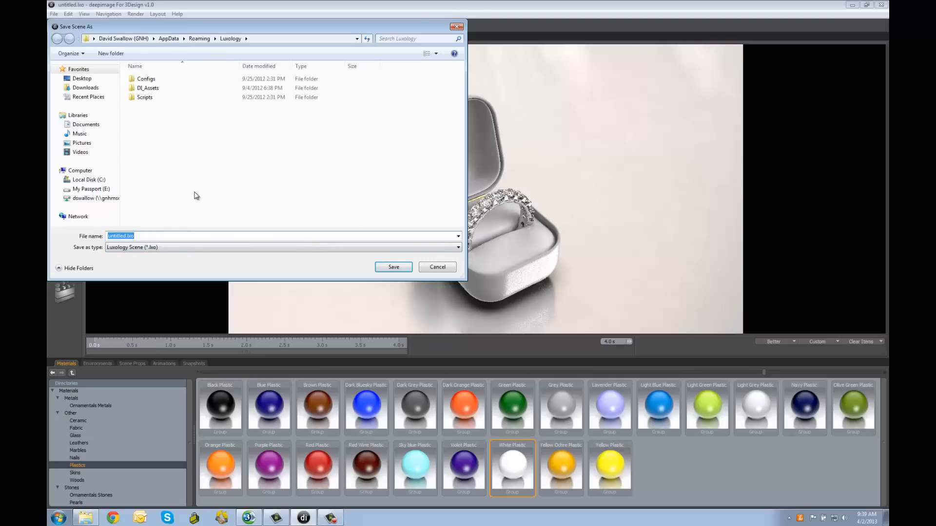
text(RinginBox)
click(399, 267)
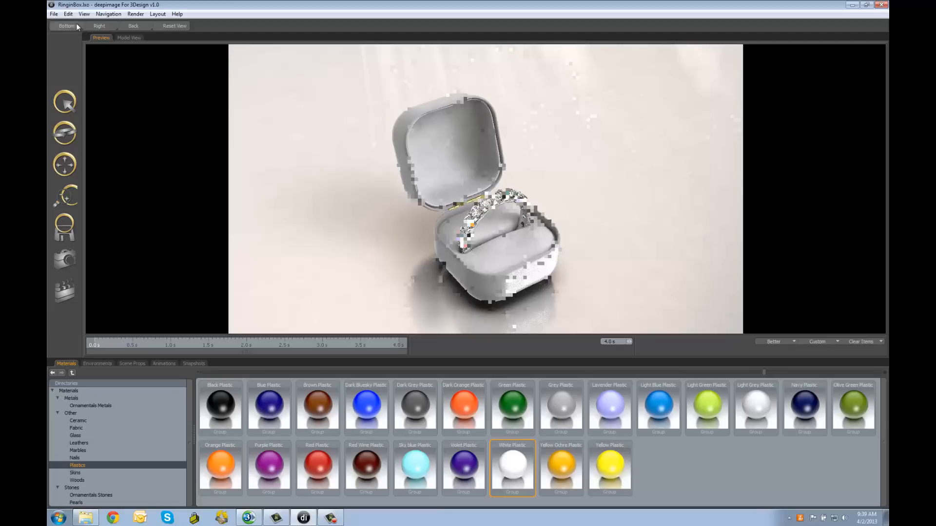
click(881, 4)
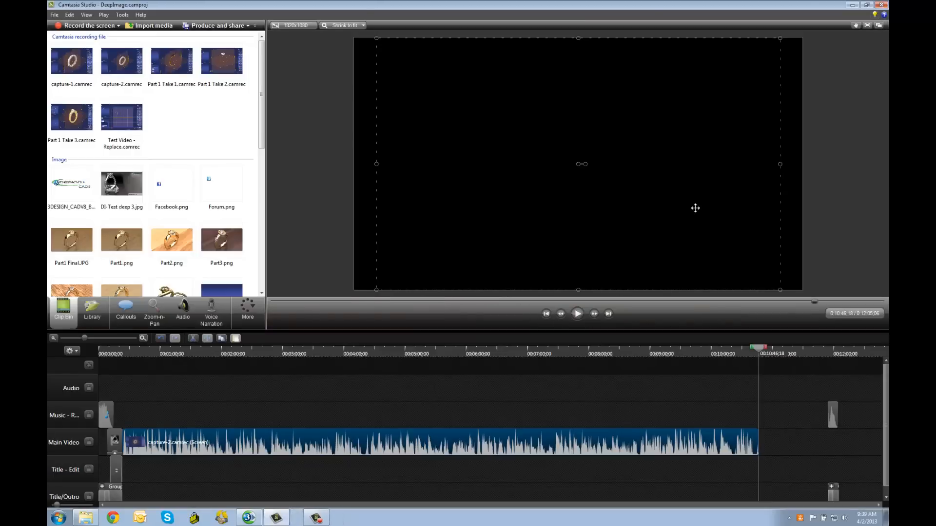
Step: Switch to the Eternity Band model in 3DESIGN and hide the band in the viewport
click(249, 518)
click(544, 203)
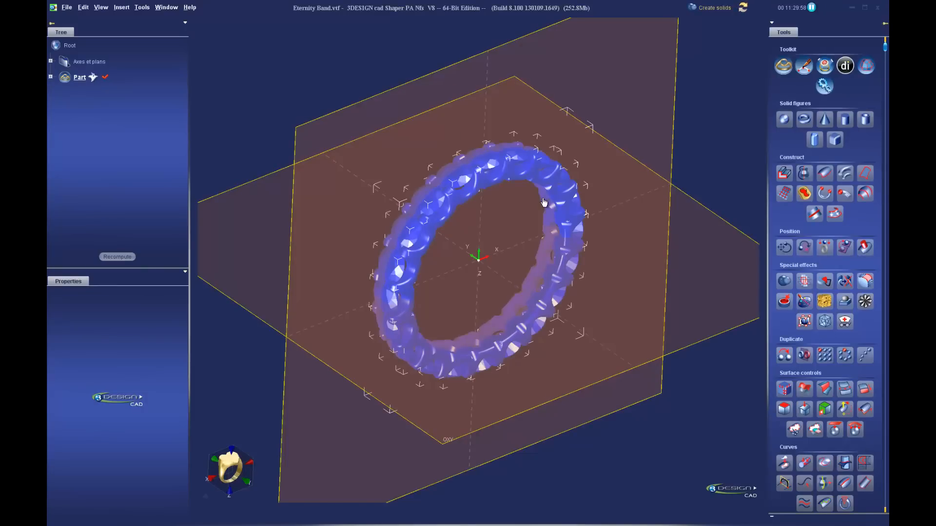
click(593, 125)
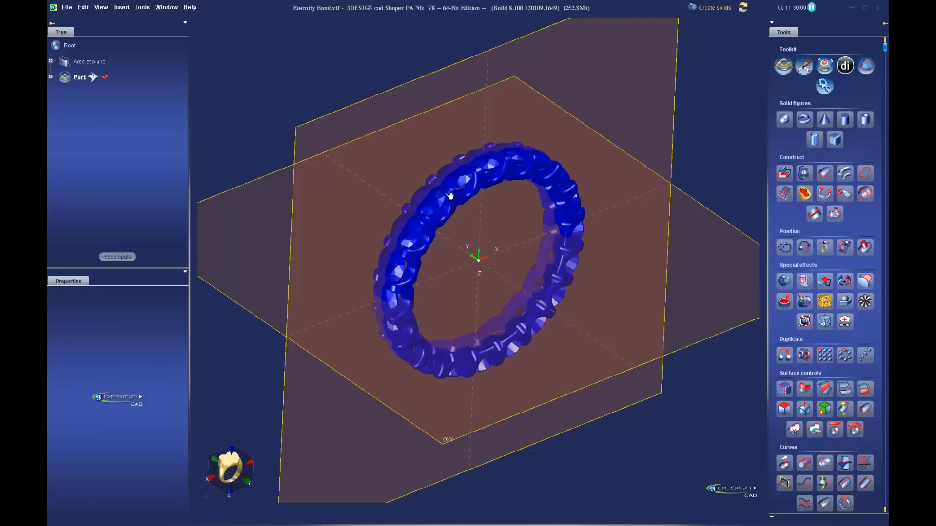
scroll(499, 243, down, 2)
click(523, 208)
scroll(522, 209, up, 2)
scroll(516, 226, down, 1)
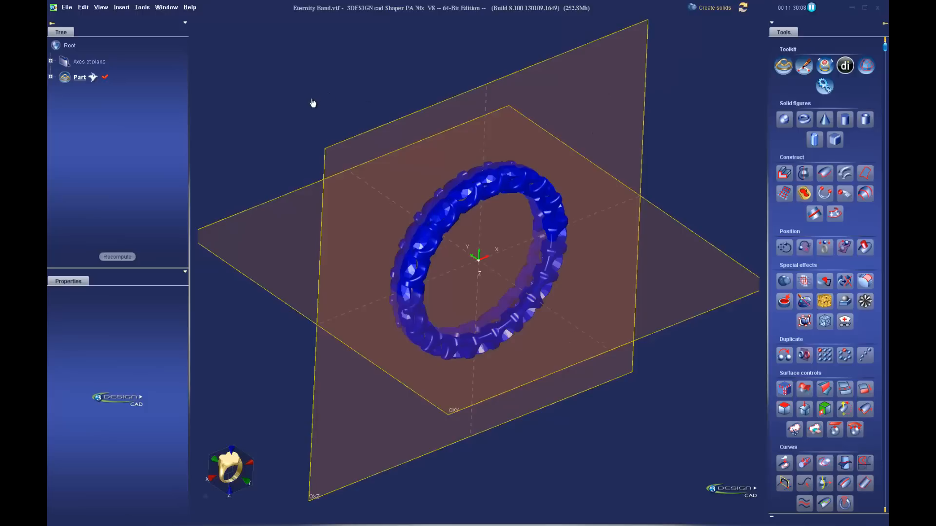
key(ctrl+h)
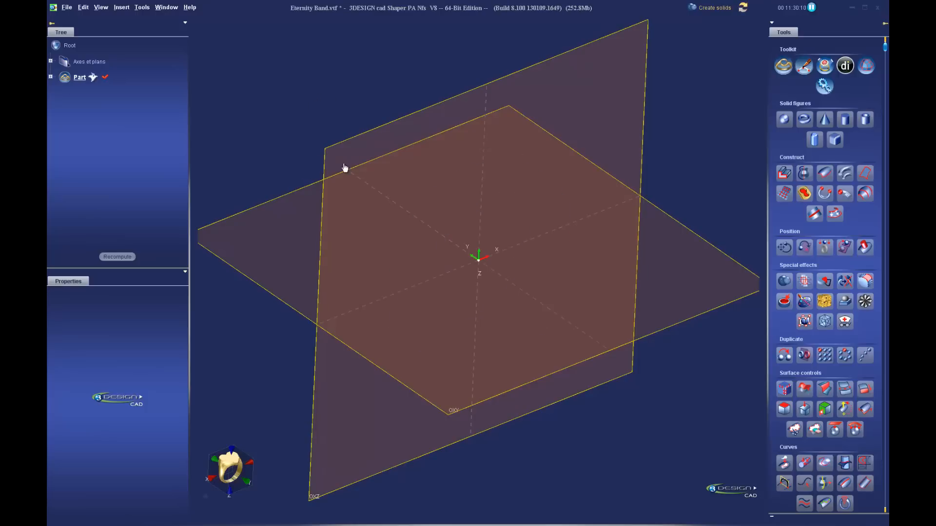
Step: Import the Mens Weave band symbol from the DeepImage Samples library onto the OXY plane
click(410, 524)
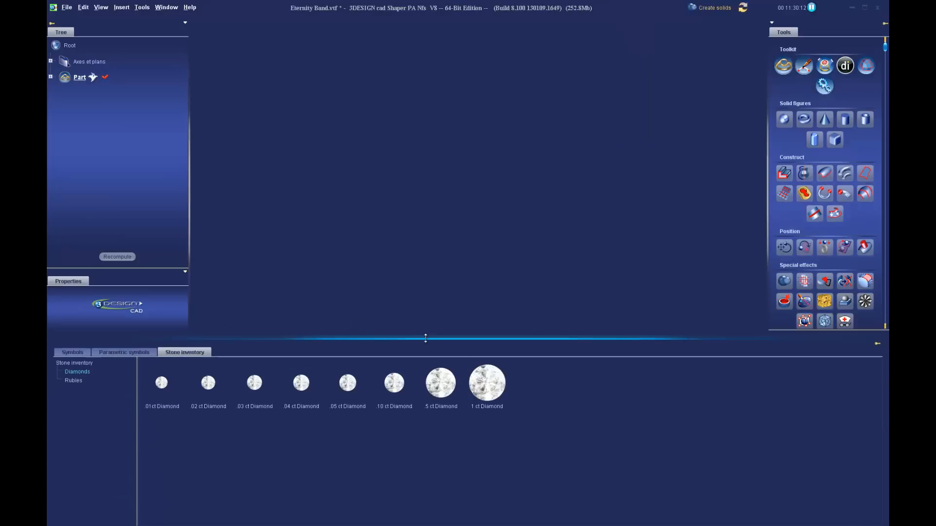
click(73, 352)
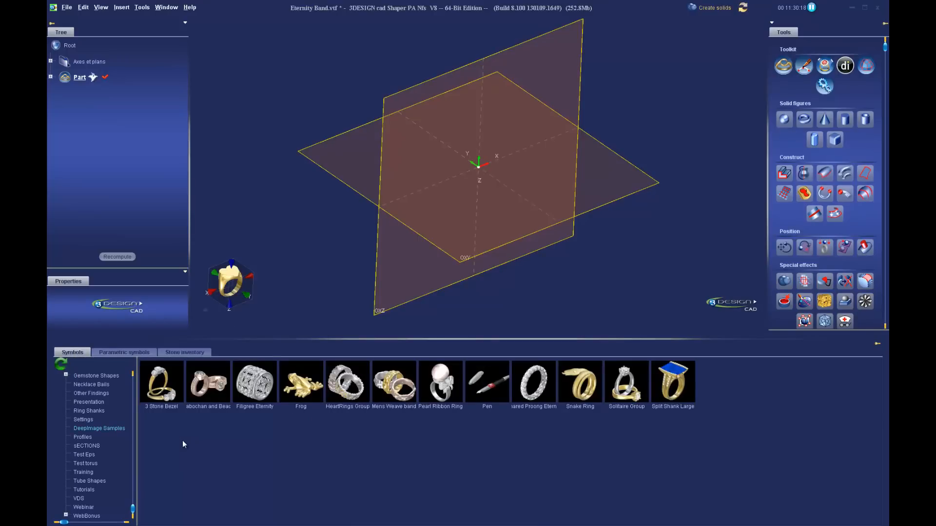
click(388, 394)
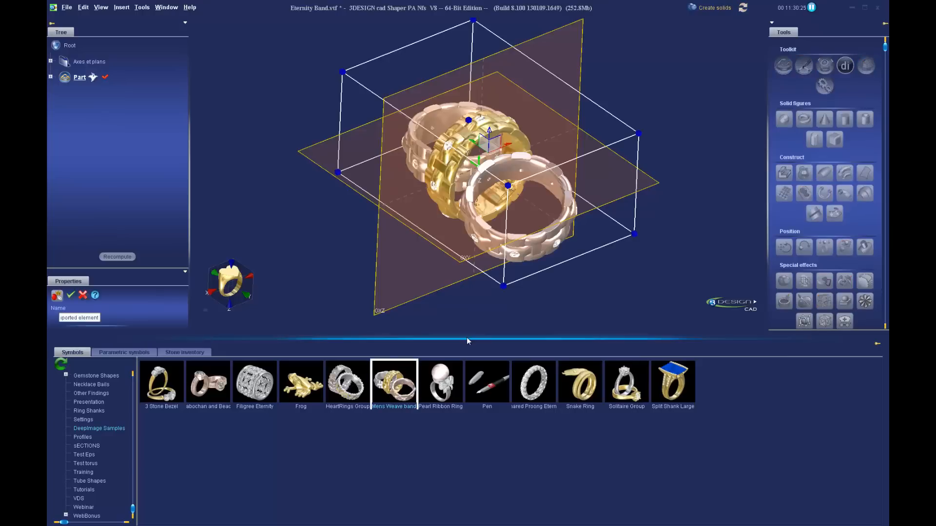
drag(465, 338, 461, 523)
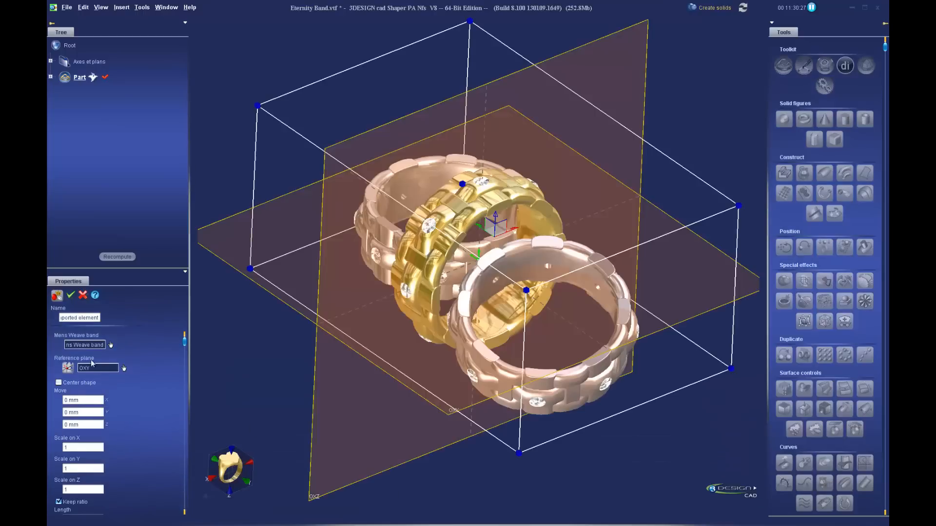
key(Return)
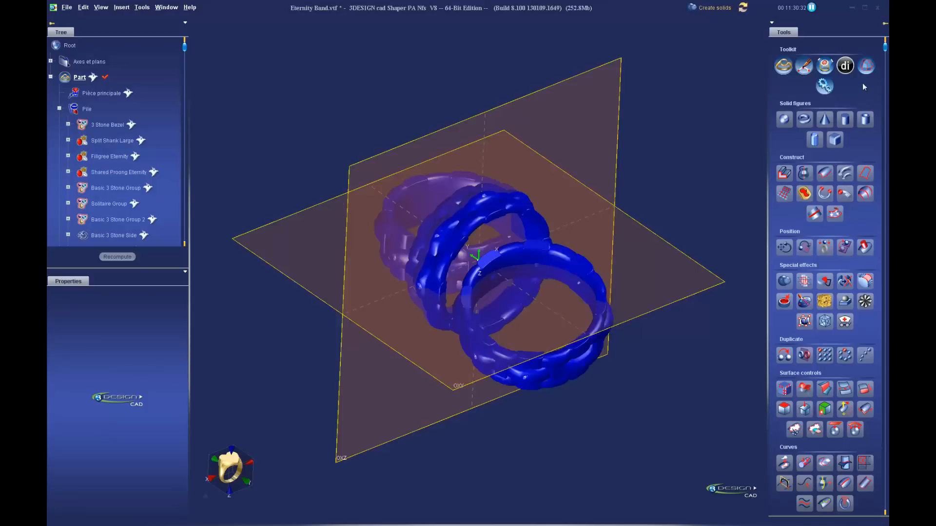
Step: Send the three weave bands to deepimage with objects of the same material grouped, and frame them in an angled close-up
click(846, 68)
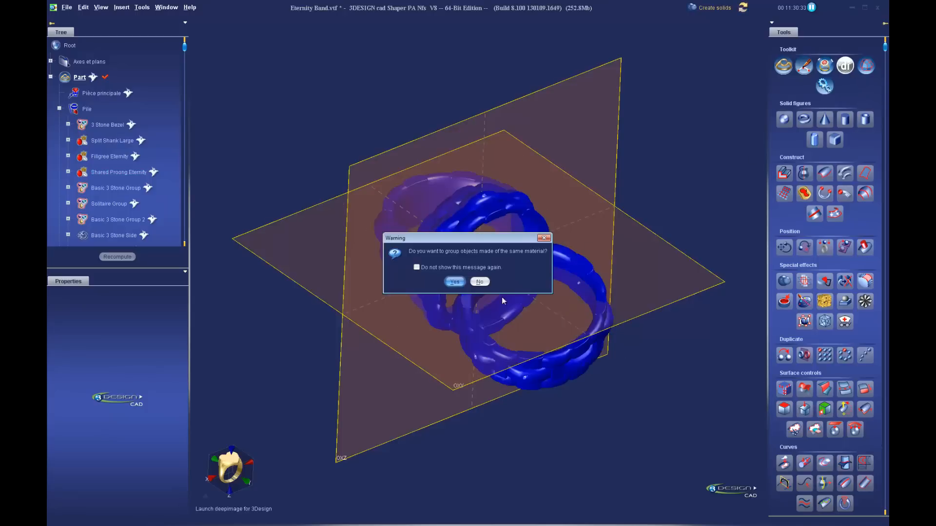
click(454, 282)
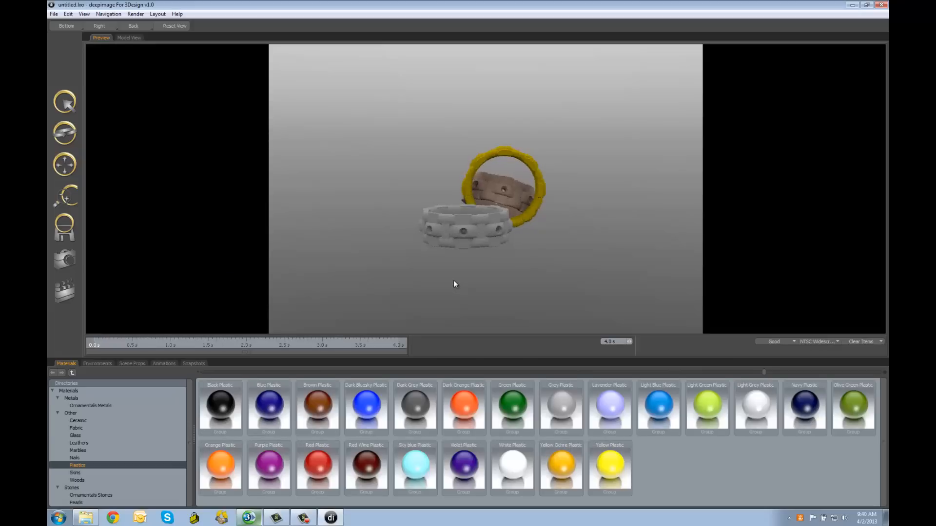
alt+drag(597, 180, 518, 253)
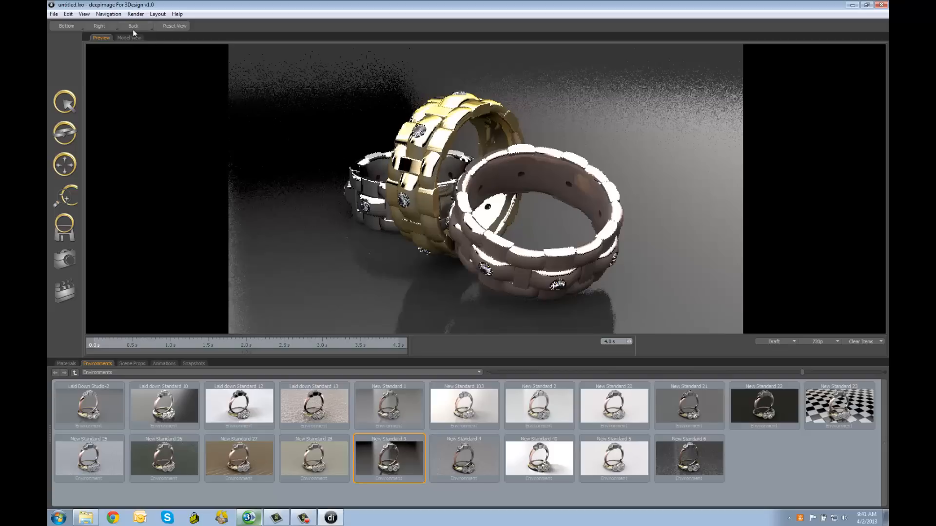
Step: Enable depth of field in the render settings with an F Stop of 75, and set the focus on the front band
click(136, 13)
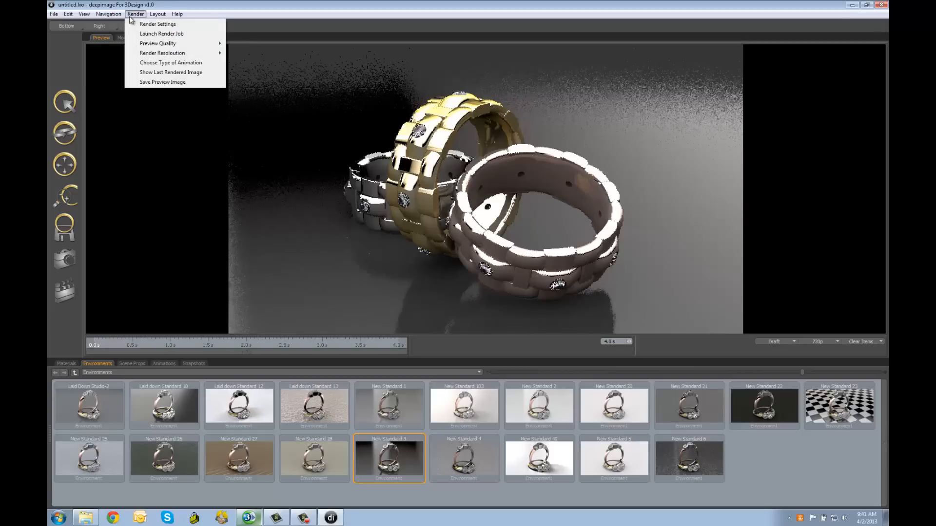
click(157, 24)
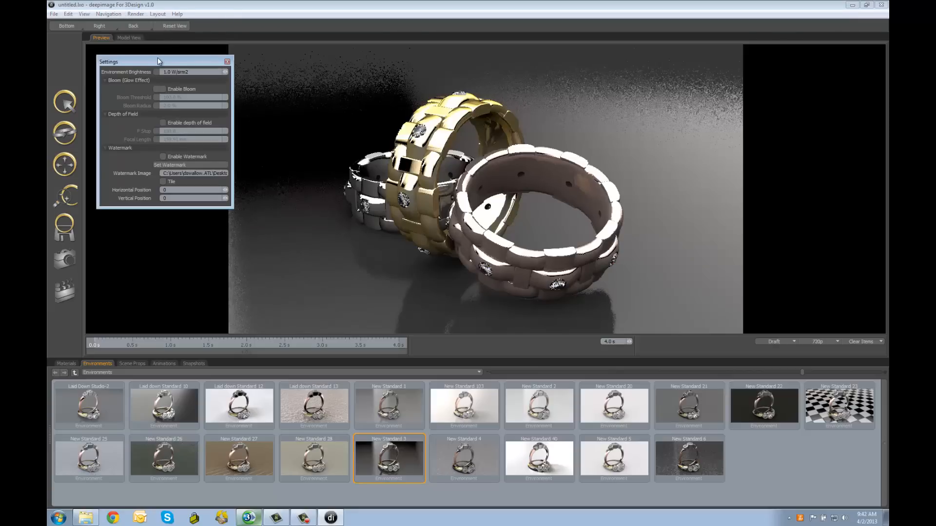
drag(157, 61, 225, 118)
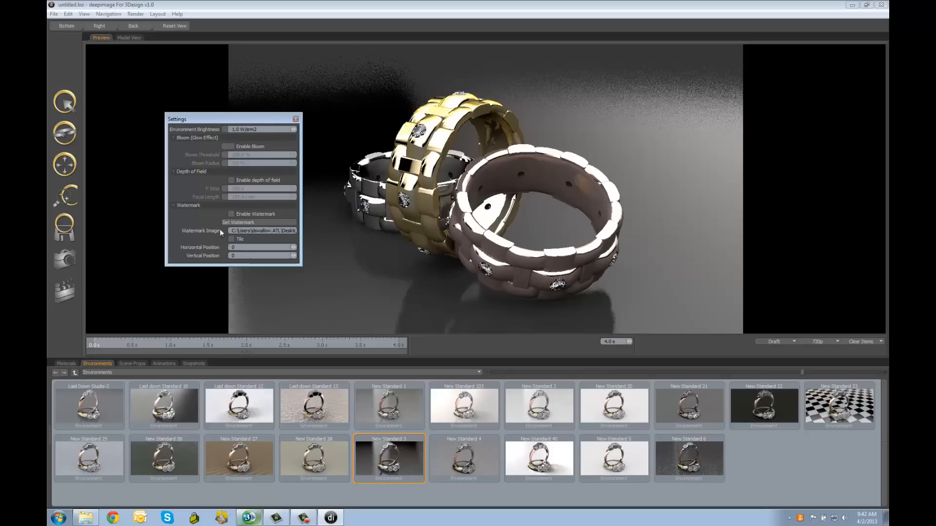
click(231, 180)
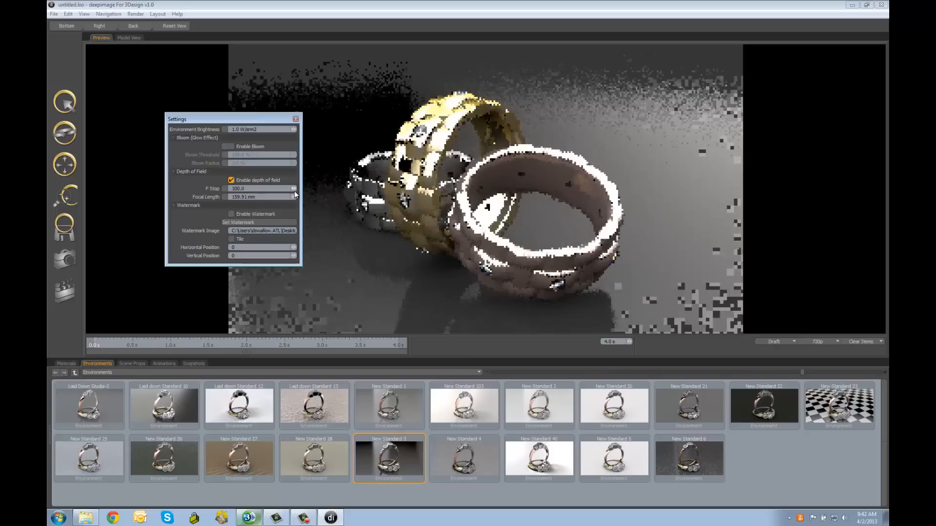
drag(272, 190, 214, 190)
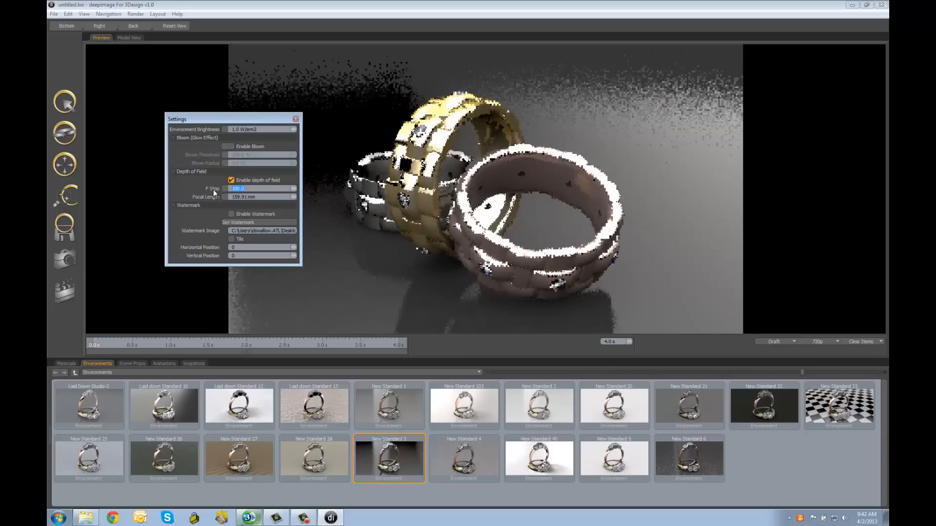
text(75)
key(Tab)
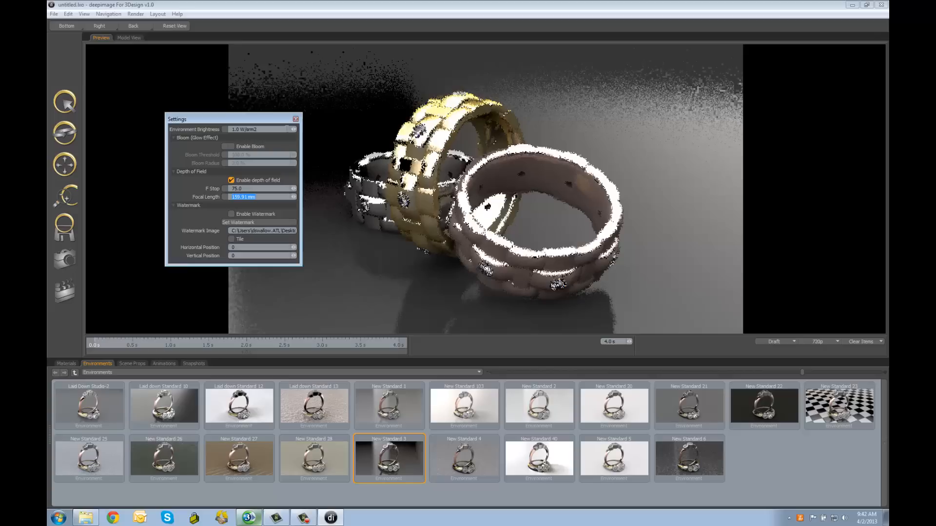
click(296, 120)
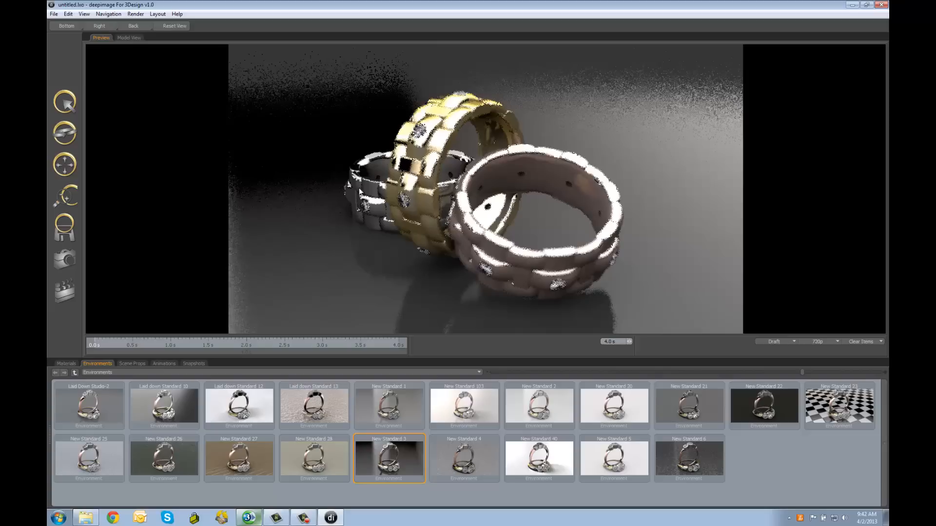
click(548, 271)
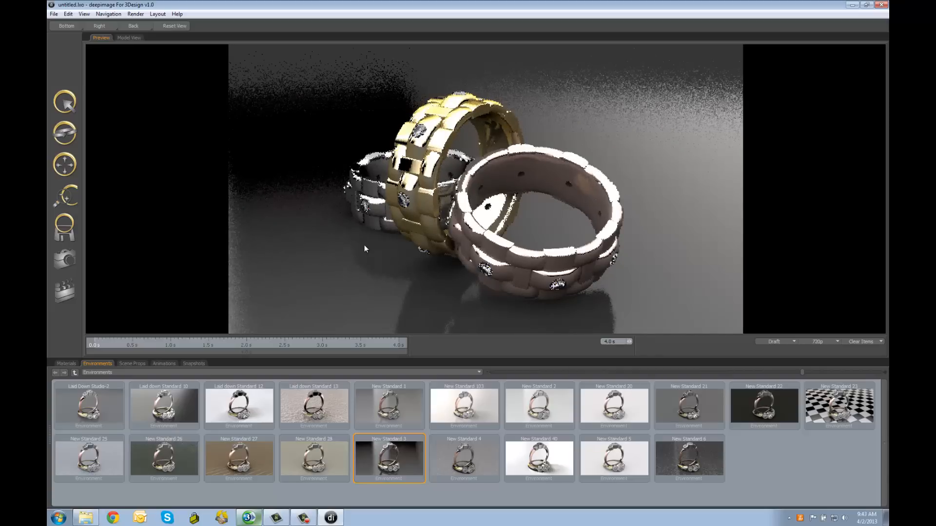
Step: Render a 720p still image of the three weave bands at Better quality, and close the render window
click(69, 264)
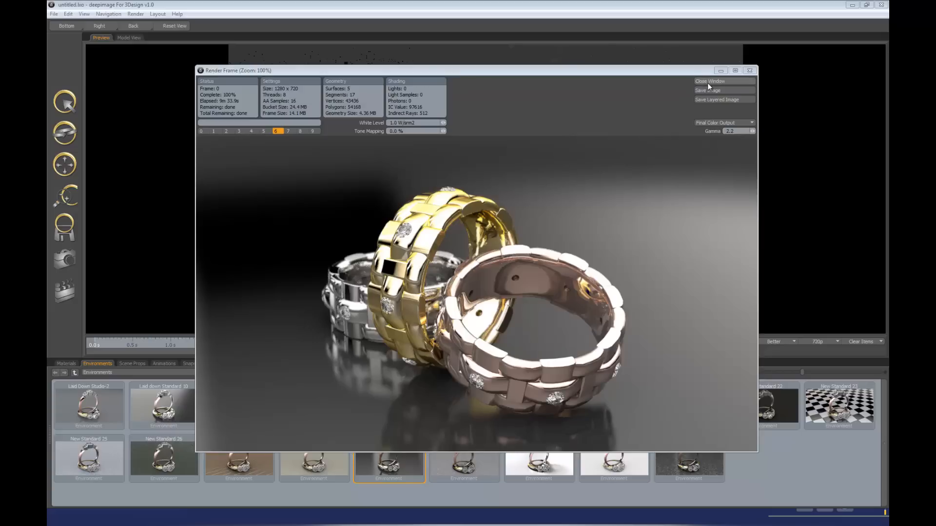
click(751, 77)
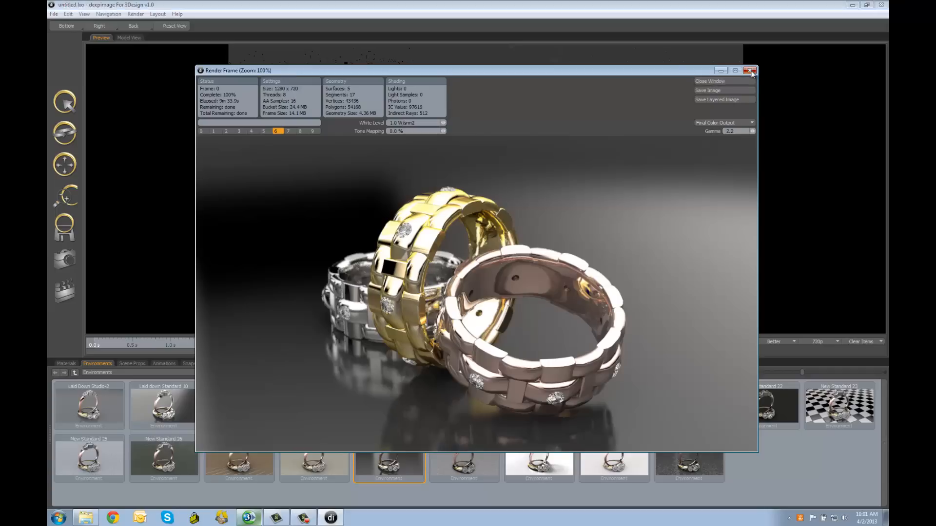
Step: Open the deepimage help and look through its sections from the overview to contextual menus and depth of field
click(177, 14)
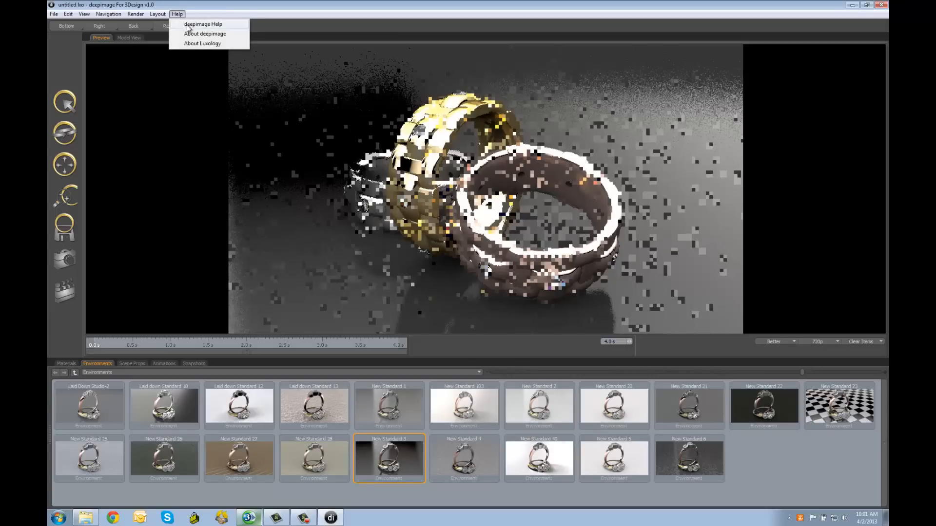
click(193, 25)
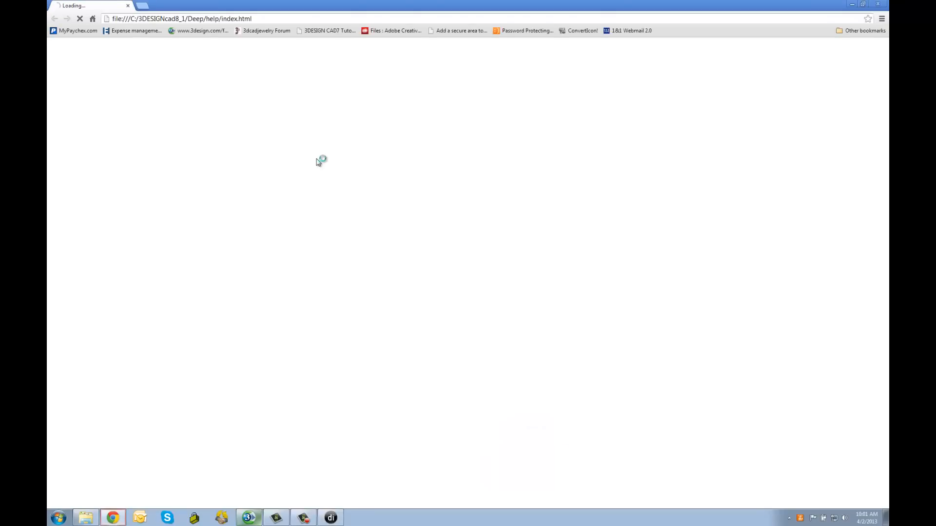
scroll(389, 254, down, 18)
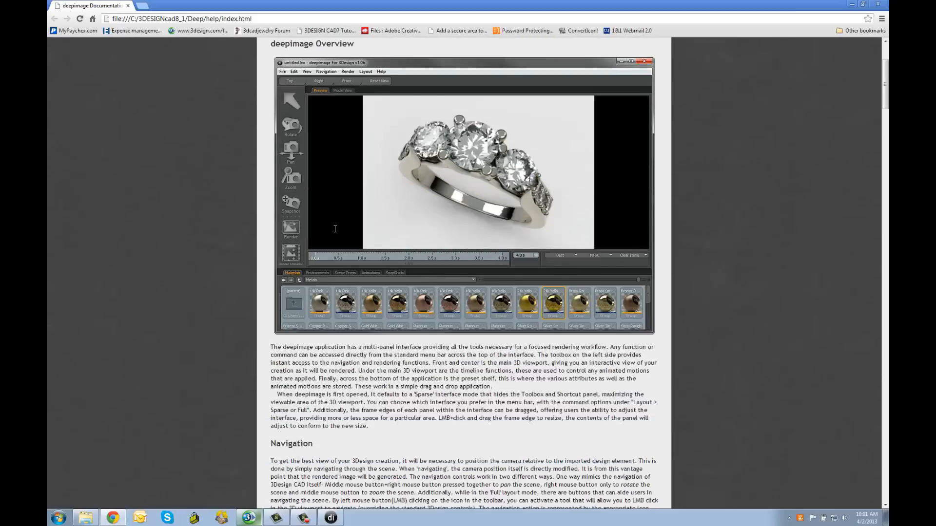
scroll(388, 252, down, 15)
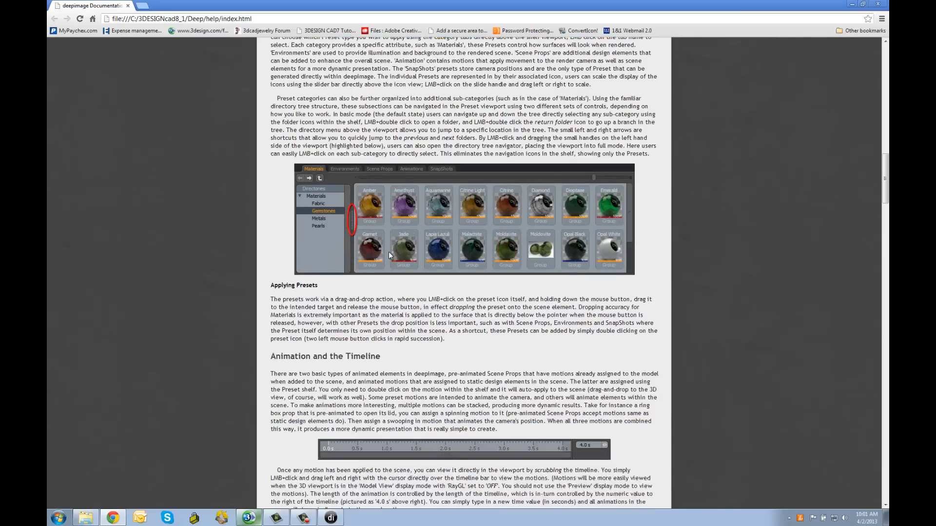
scroll(390, 252, down, 12)
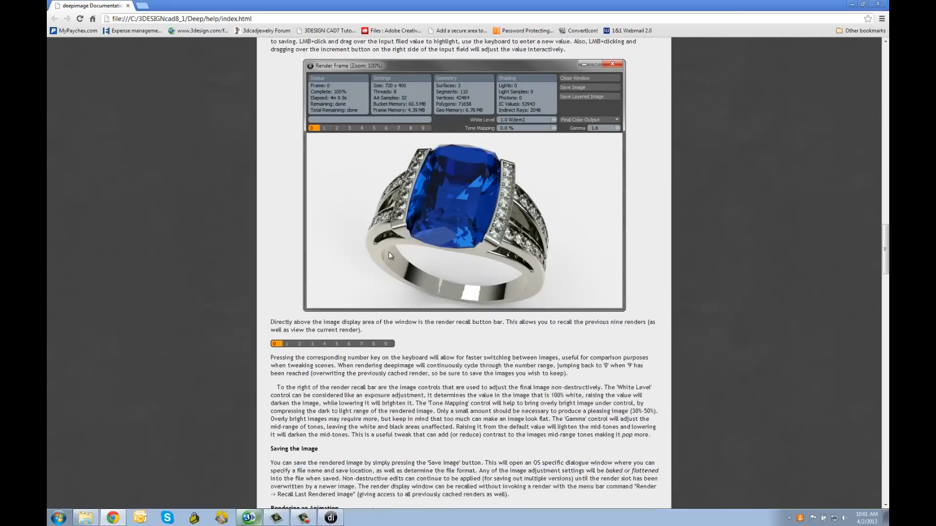
scroll(389, 255, down, 13)
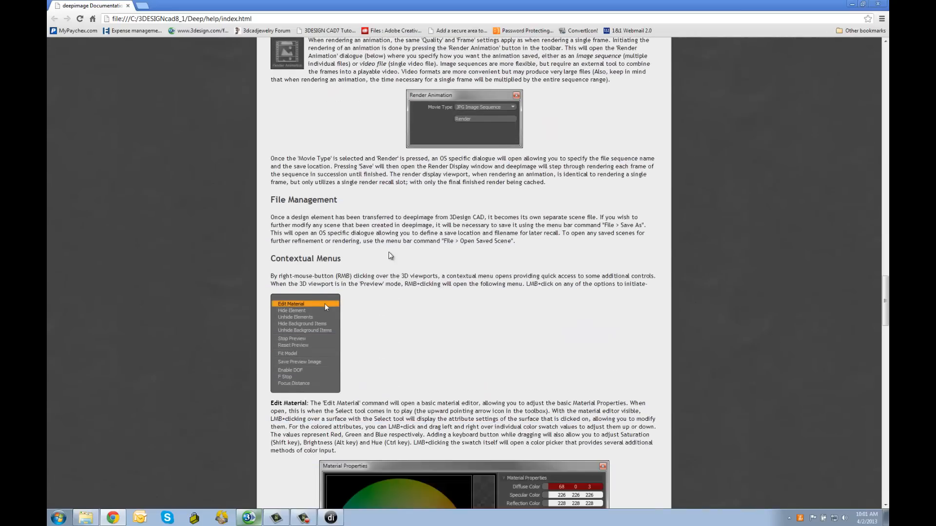
scroll(389, 254, down, 15)
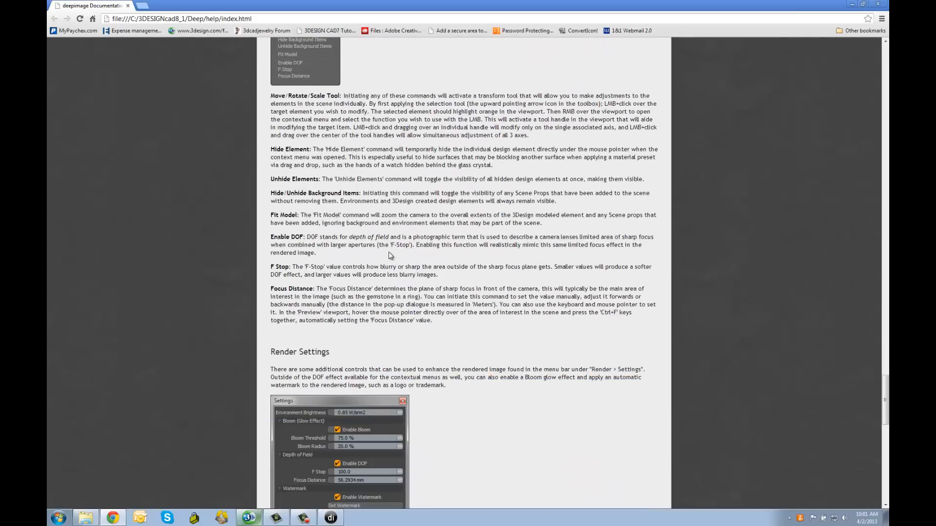
Step: Examine the Bloom Threshold, Bloom Radius and F Stop sample images in the Render Settings help, and close the page
scroll(390, 256, up, 2)
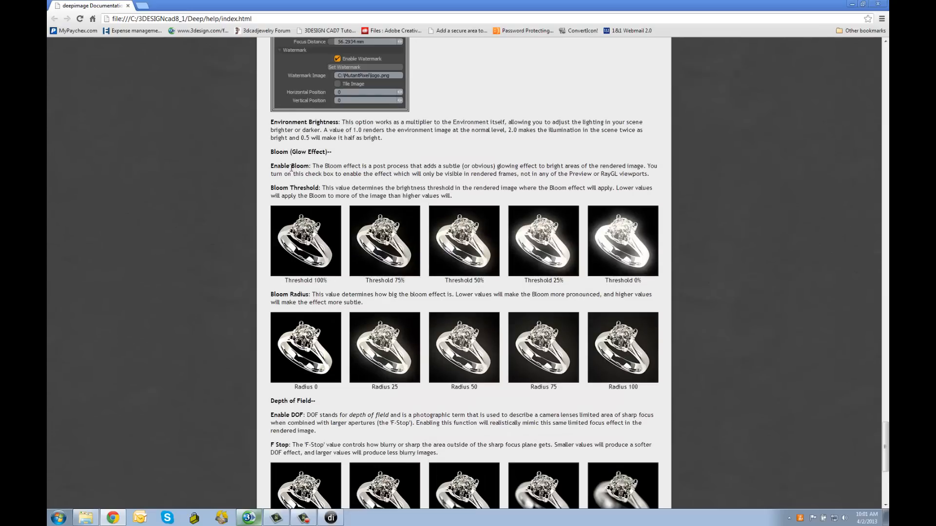
scroll(514, 266, down, 3)
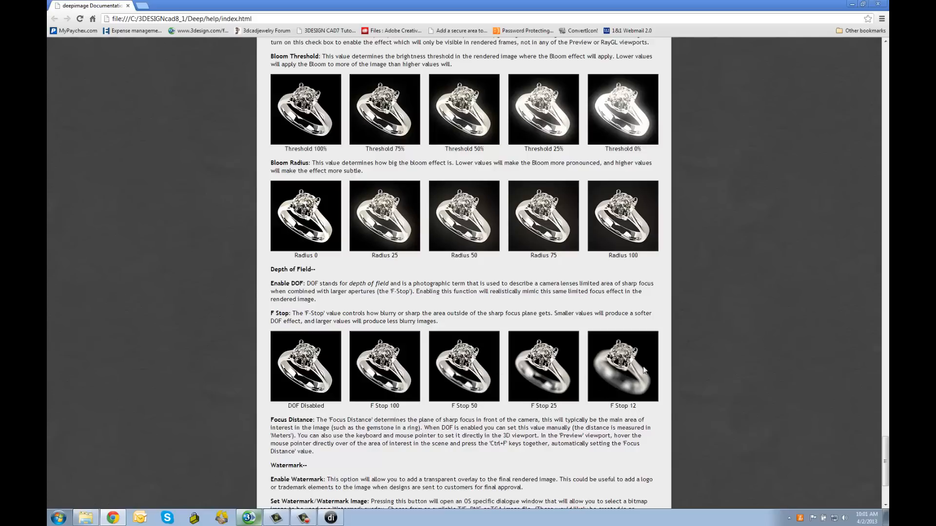
scroll(408, 338, up, 2)
scroll(390, 291, down, 2)
scroll(367, 280, down, 1)
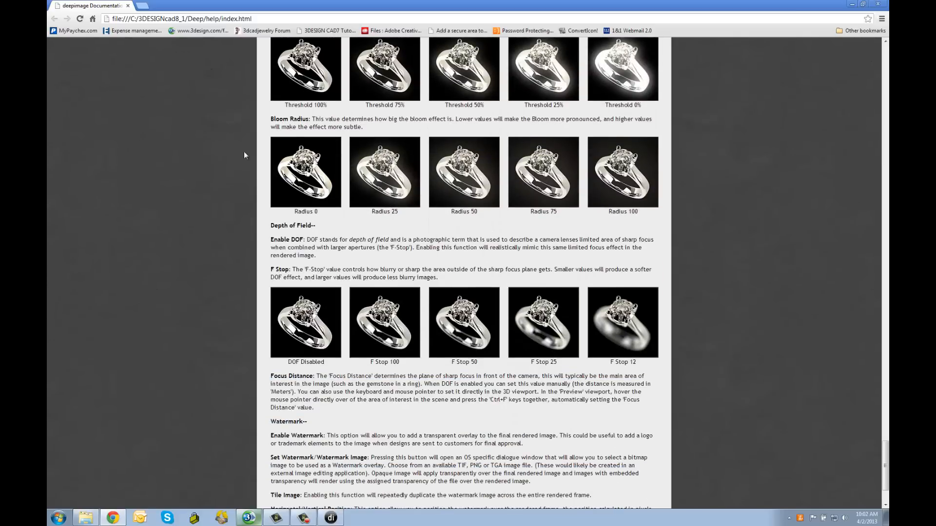
click(128, 6)
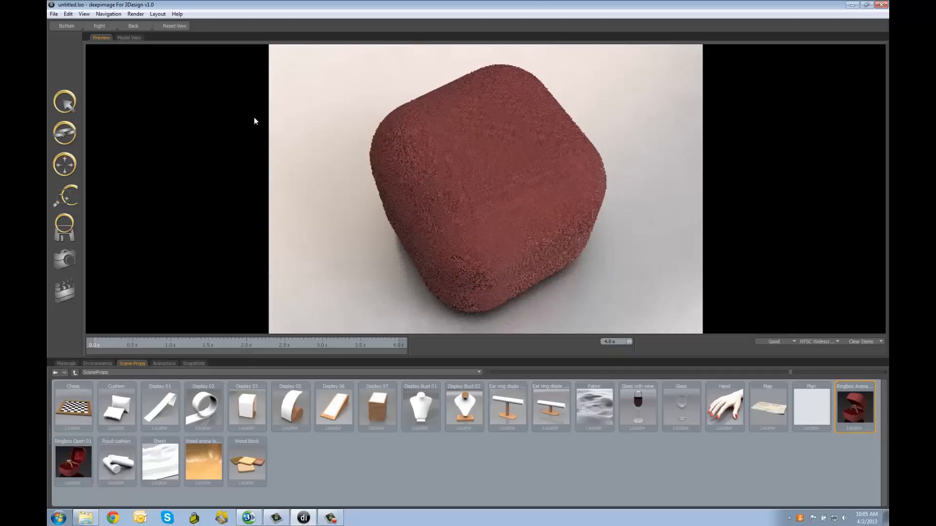
Step: Preview the ring box opening animation in the model view, and return the timeline to 0 seconds
click(128, 39)
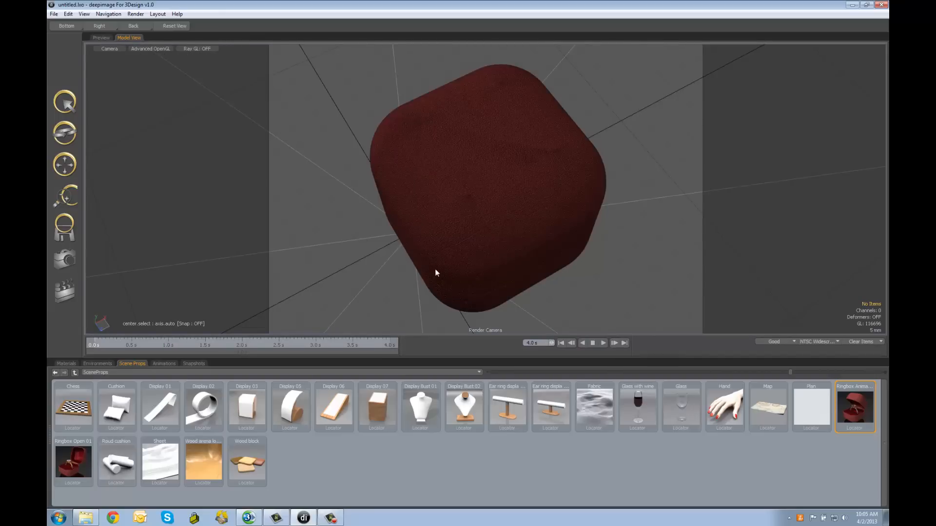
click(603, 343)
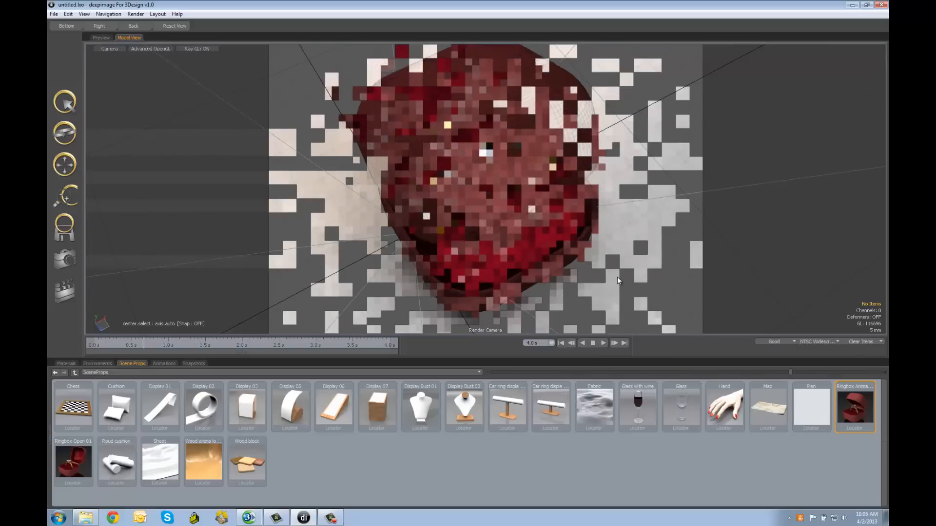
click(593, 343)
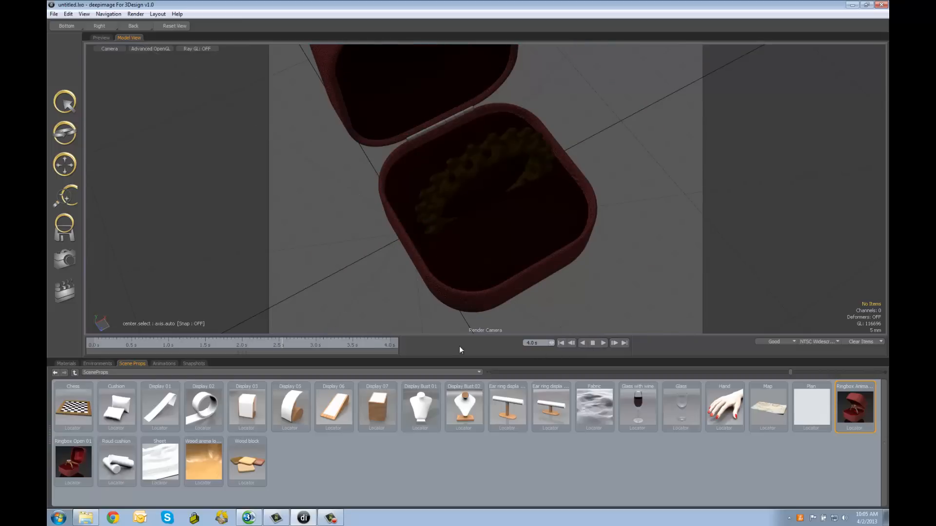
drag(281, 344, 92, 345)
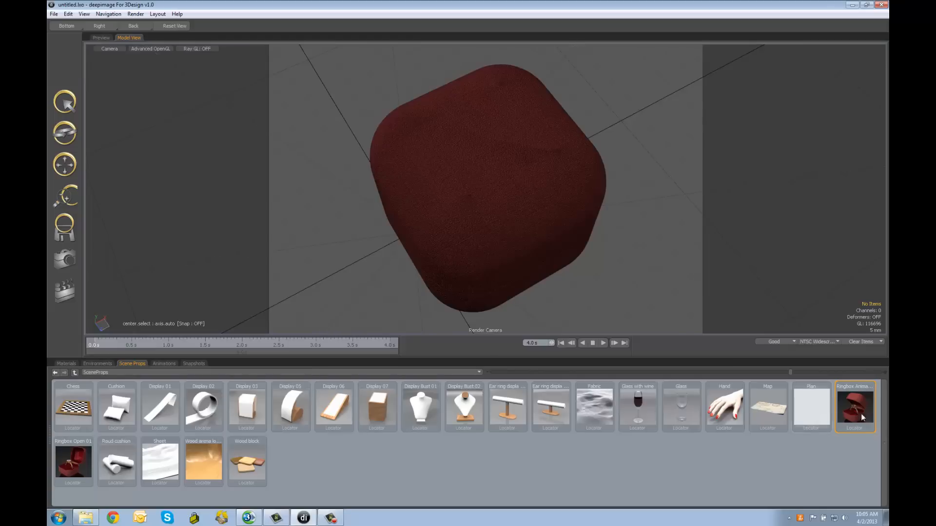
Step: Set the animation length to 10 s and re-add the animated ring box after clearing the existing one from the scene
click(868, 343)
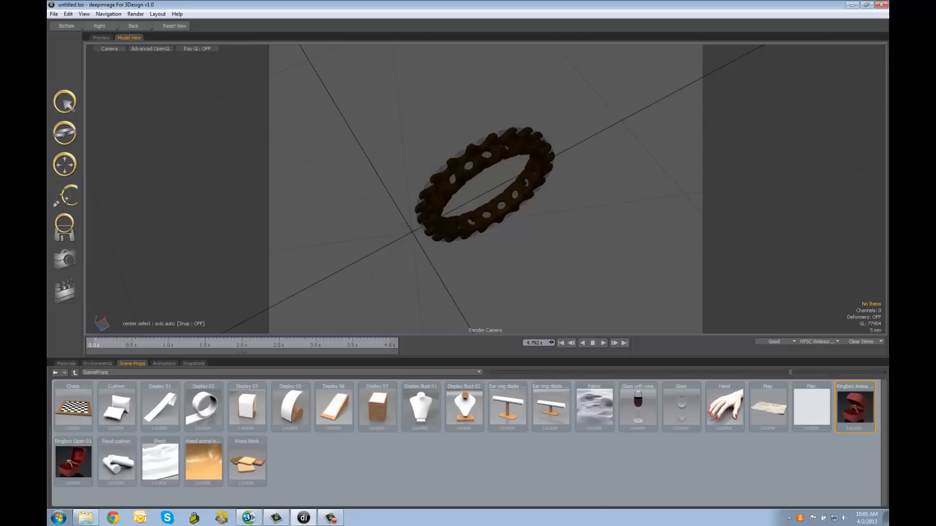
drag(551, 342, 545, 346)
click(526, 344)
text(10)
key(Return)
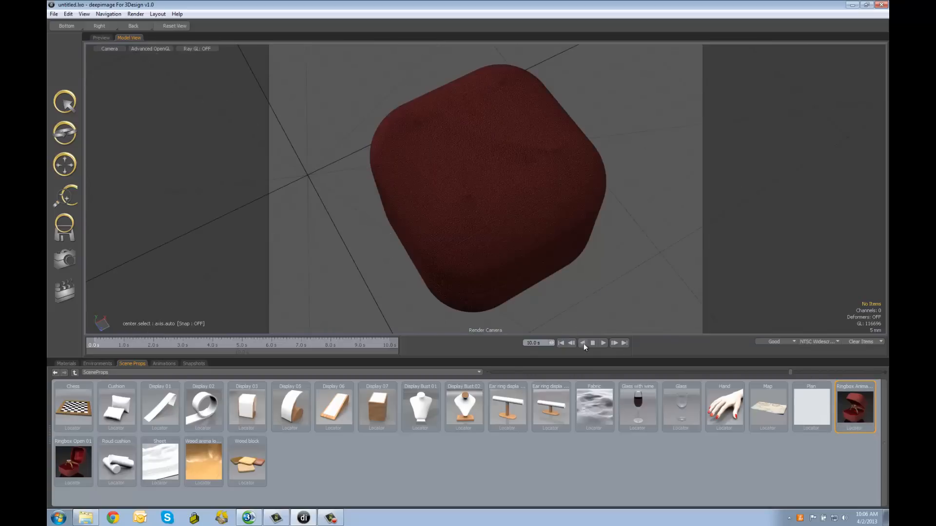
Step: Play back the lengthened 10-second ring box animation and return the timeline to 0 s
click(603, 344)
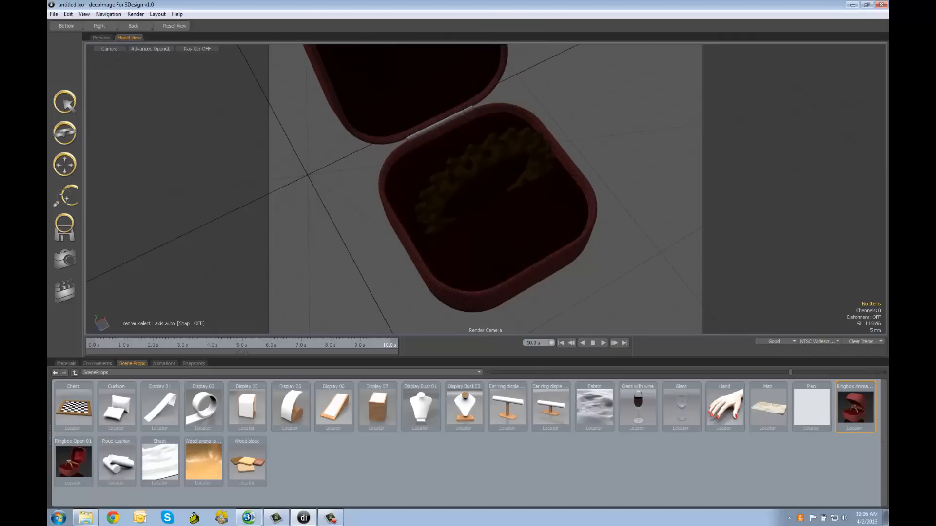
drag(284, 344, 94, 345)
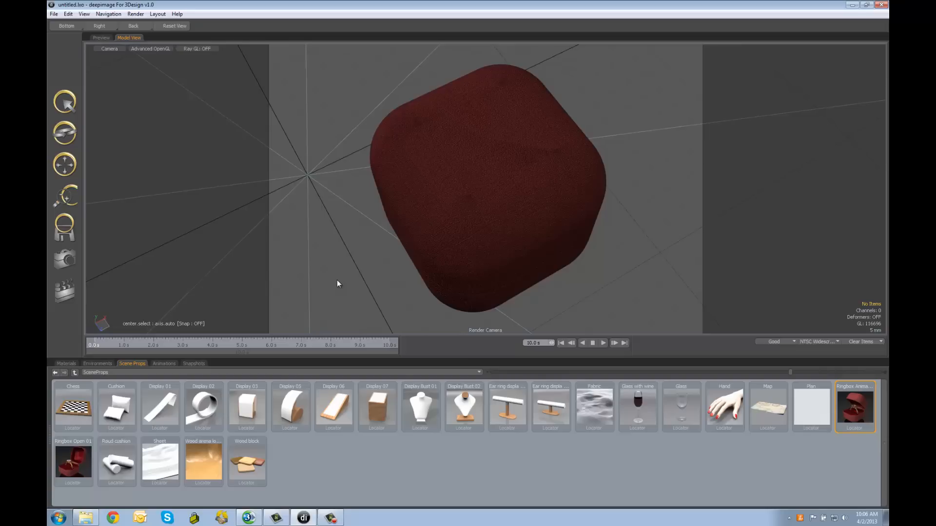
Step: Add the SweepAnim001 preset from the animation library to the ring box scene
click(164, 364)
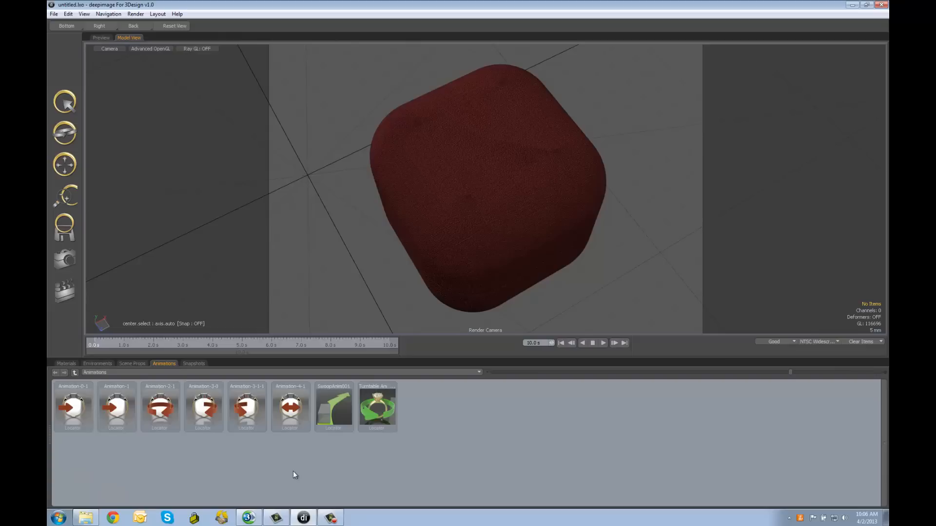
click(331, 415)
drag(332, 411, 356, 255)
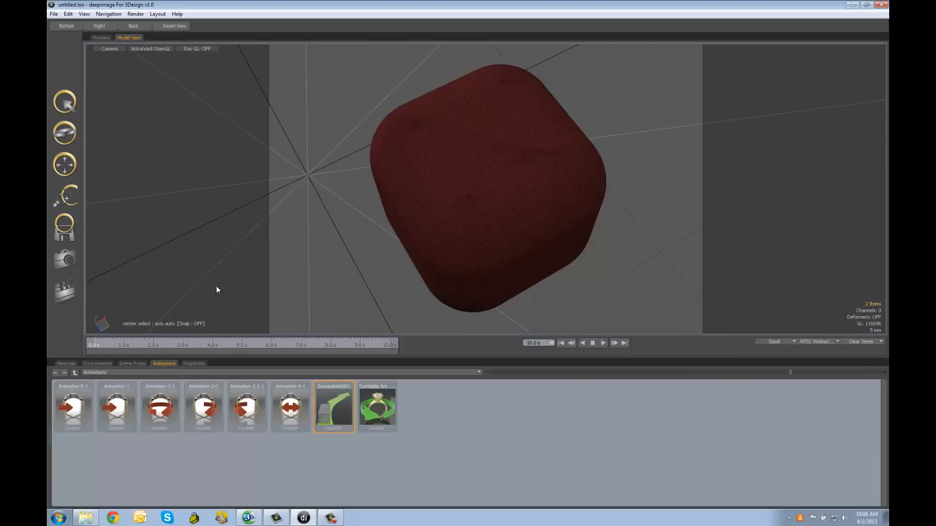
Step: Render the animation as a Quicktime movie, saving it as "Eternity Band Test" in the DI Demo 1 - Eternity Band folder
click(69, 289)
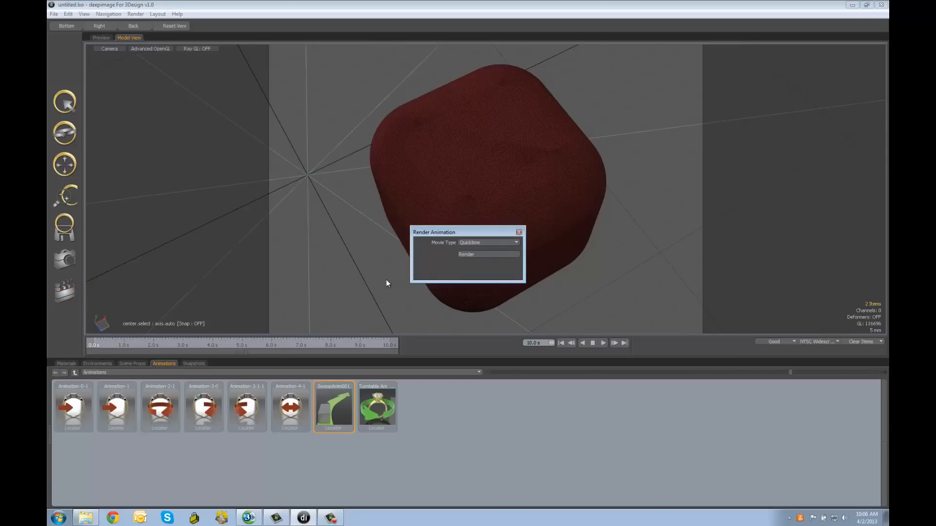
click(494, 243)
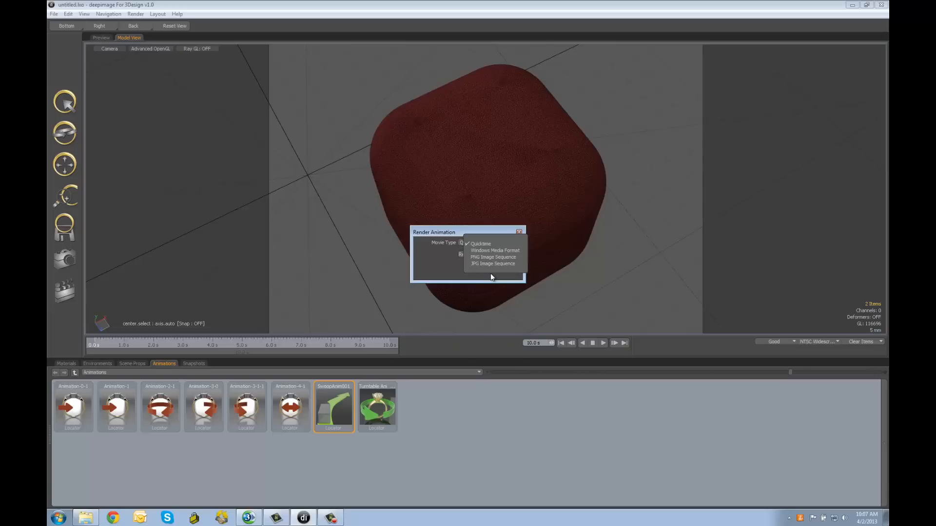
click(436, 260)
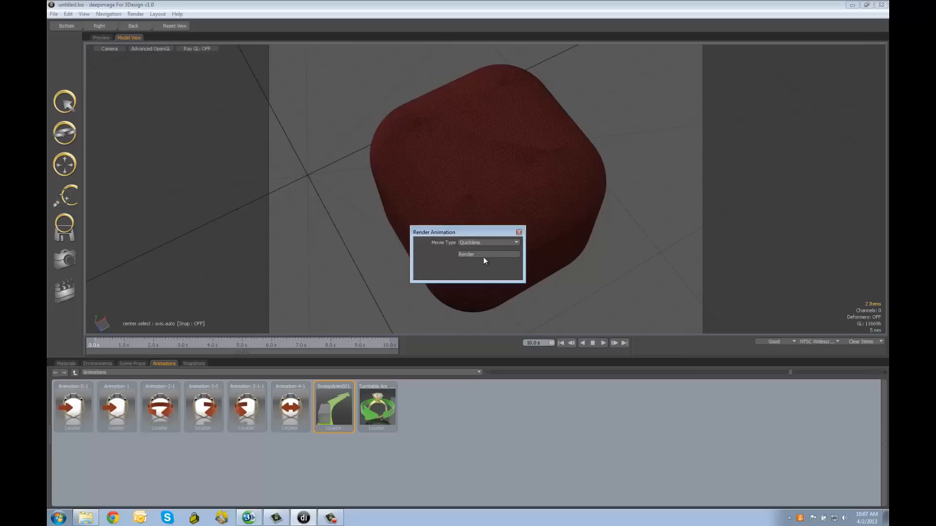
click(470, 254)
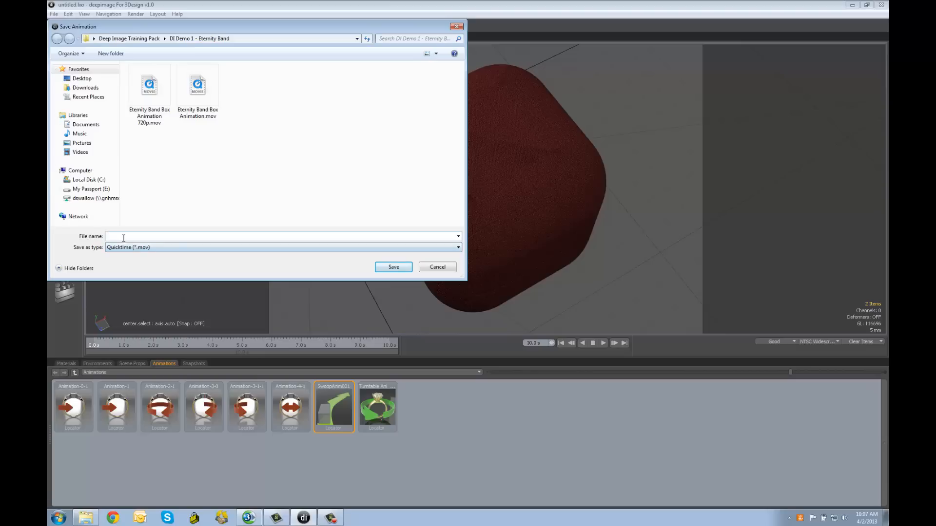
text(Eter)
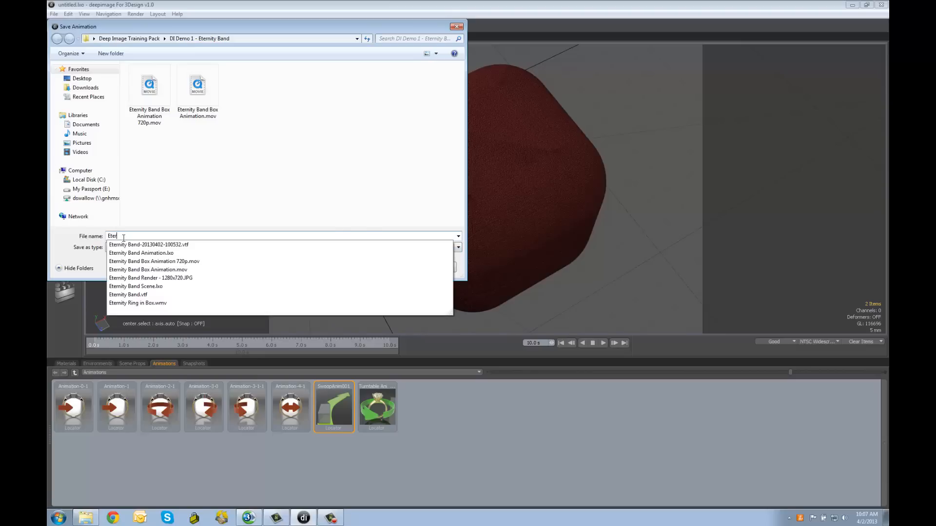
text(nity Band Test)
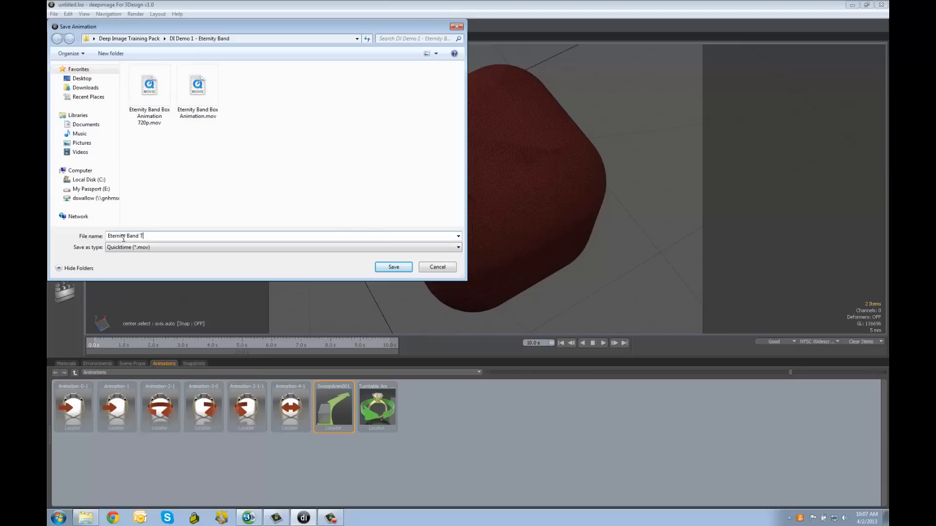
click(393, 267)
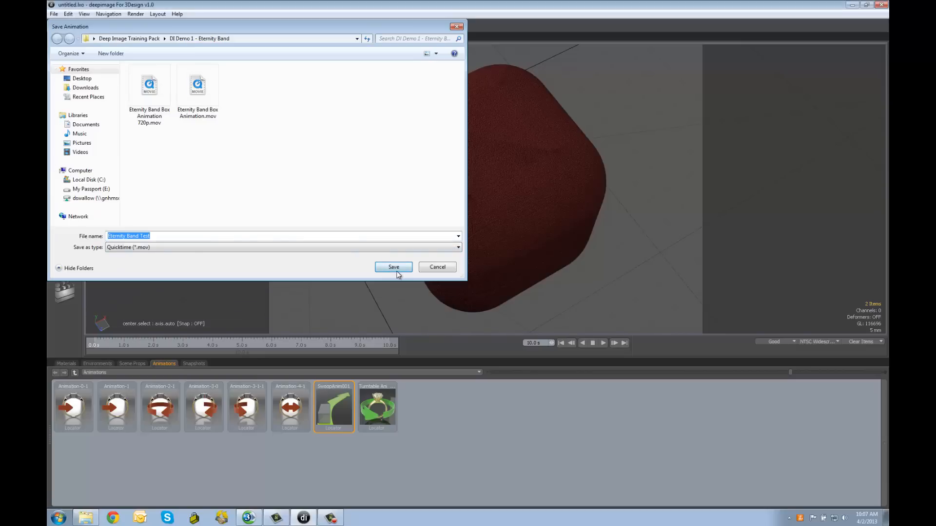